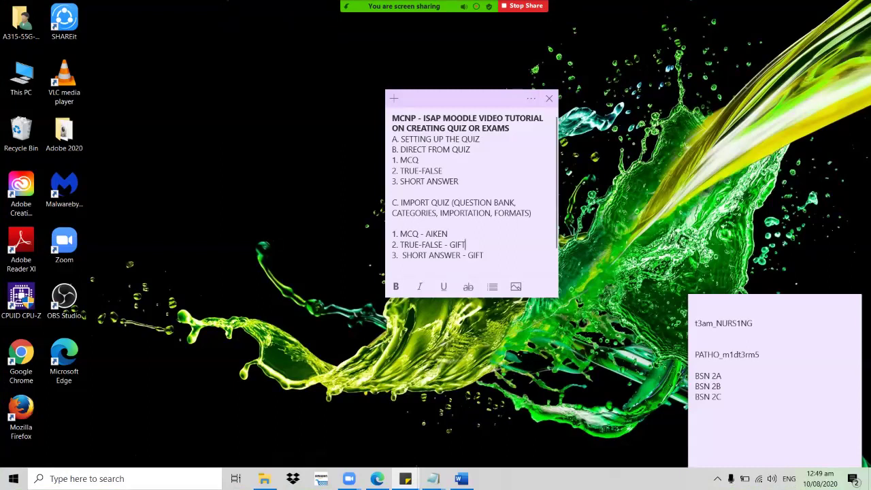
- Highlight the "3. SHORT ANSWER - GIFT" line in the quiz tutorial sticky note
key("Down")
key("Home")
key("shift+Down")
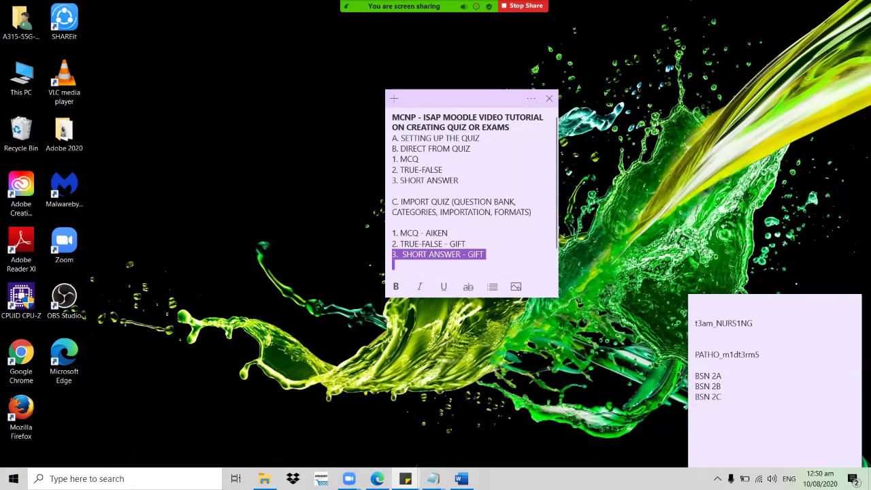
- Switch to FOR VIDEO TUTORIALS.docx in Word and briefly highlight all of its short-answer questions
mouse_move(461, 478)
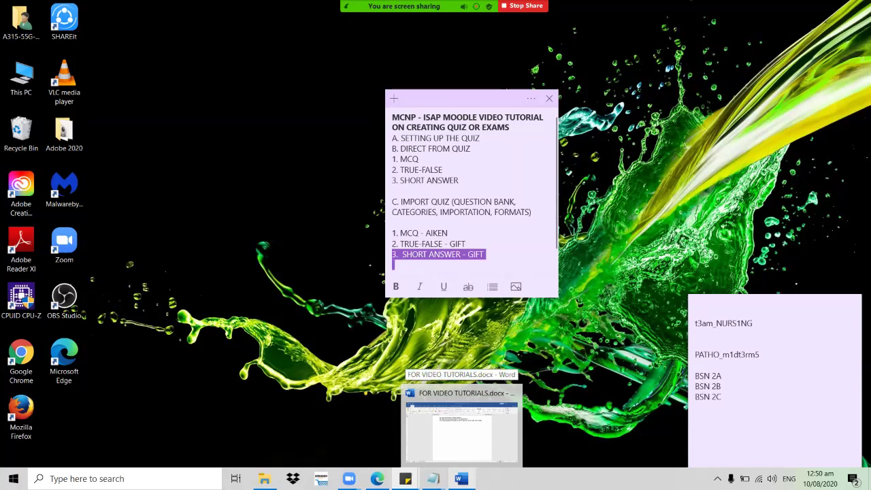
left_click(461, 425)
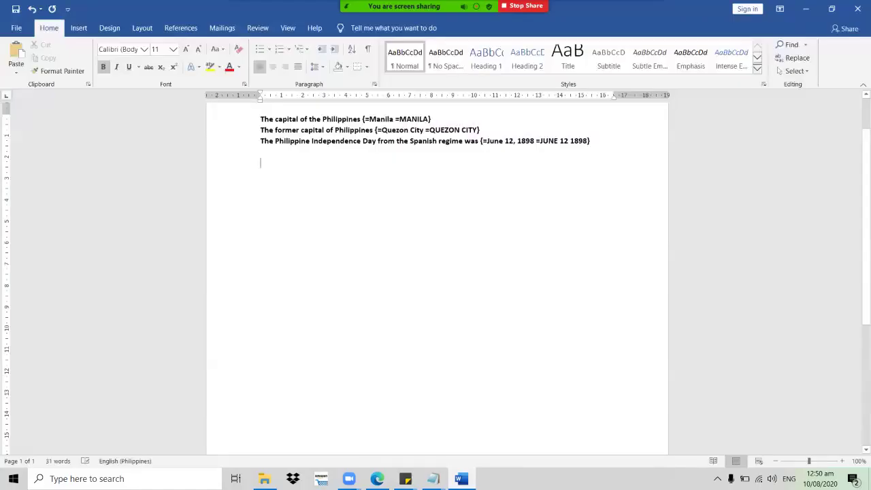
key("ctrl+a")
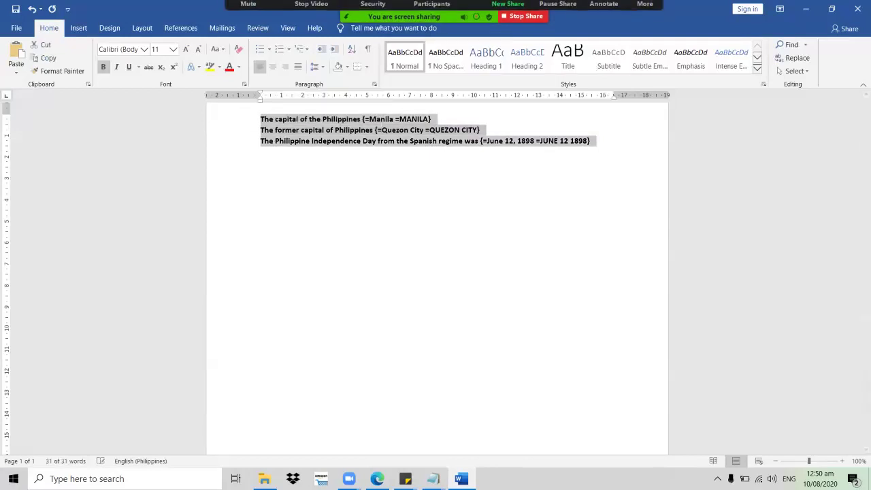
left_click(260, 197)
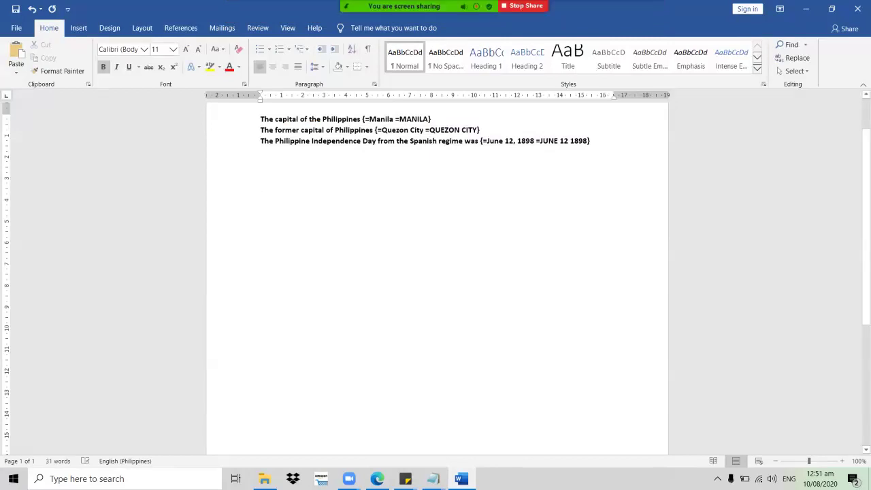
- Examine the first question's GIFT syntax by highlighting "The capital of the Philippines" and the opening "{=" of its answer part
key("ctrl+shift+Right")
key("ctrl+shift+Right")
key("ctrl+shift+Right")
key("ctrl+shift+Right")
key("ctrl+shift+Right")
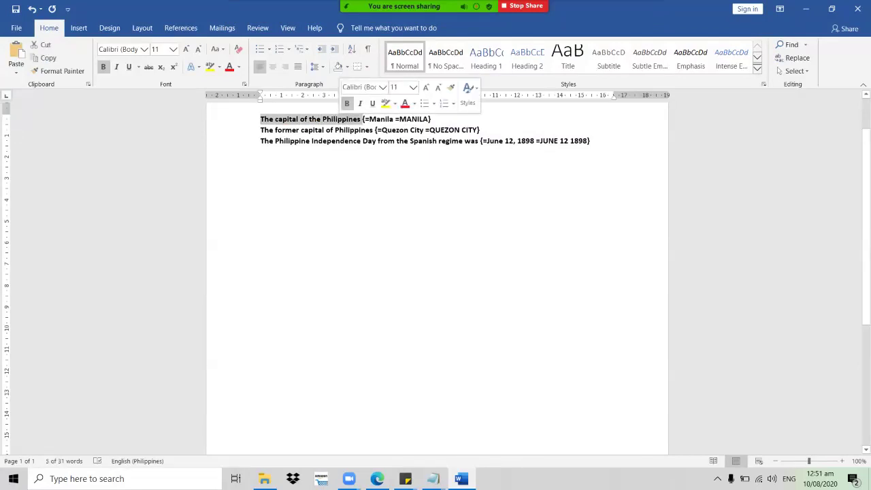
key("Right")
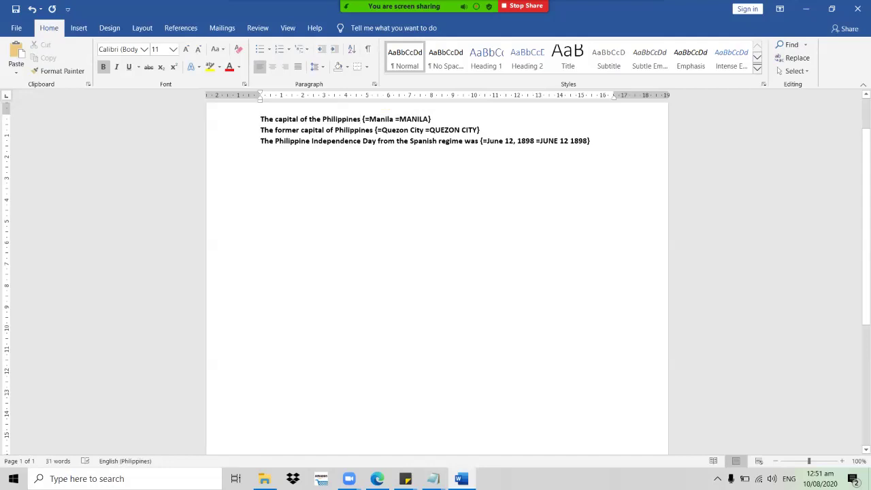
key("shift+Right")
left_click_drag(361, 119, 367, 119)
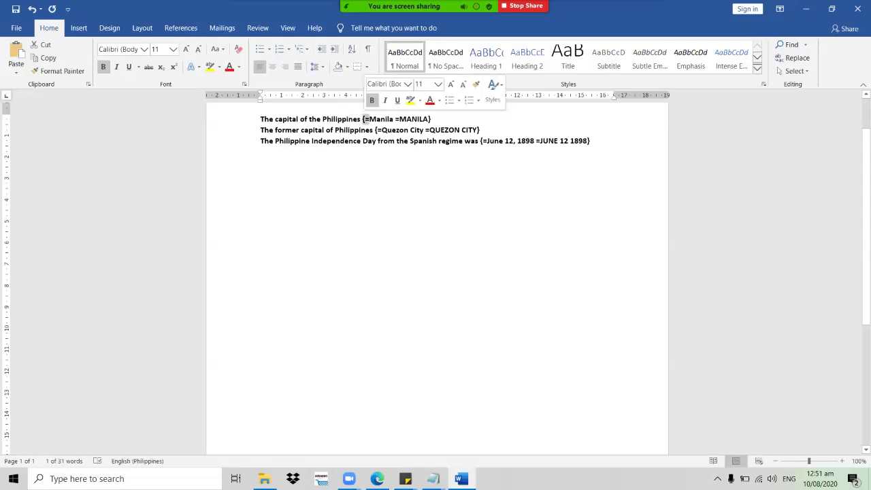
left_click(368, 119)
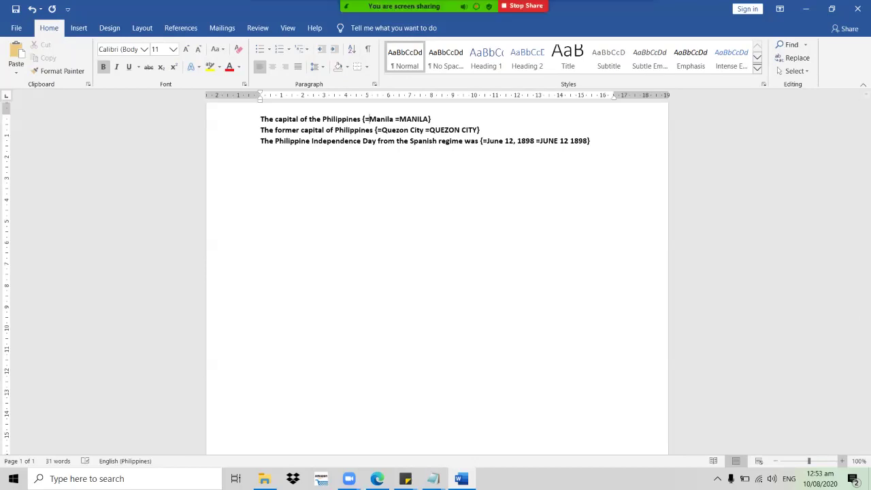
- Insert a blank line after the first and second questions so the three GIFT questions are separated
scroll(369, 119, "up", 7)
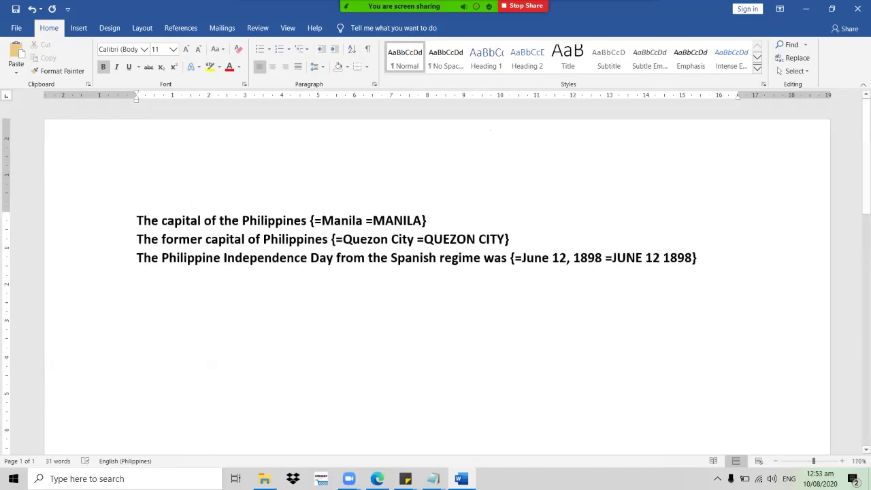
triple_click(322, 219)
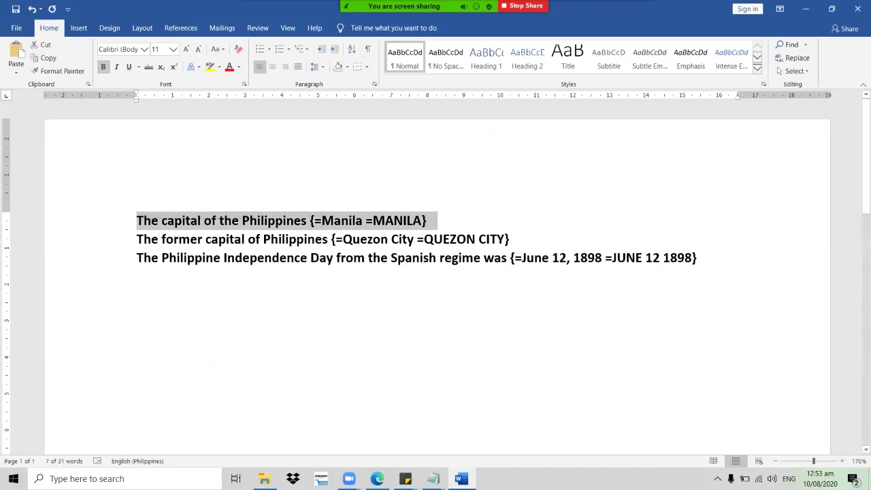
left_click(137, 221)
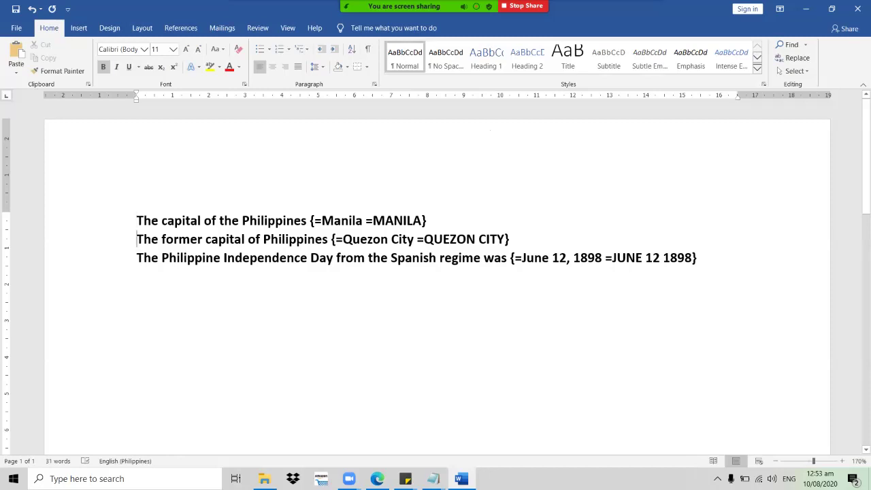
key("Return")
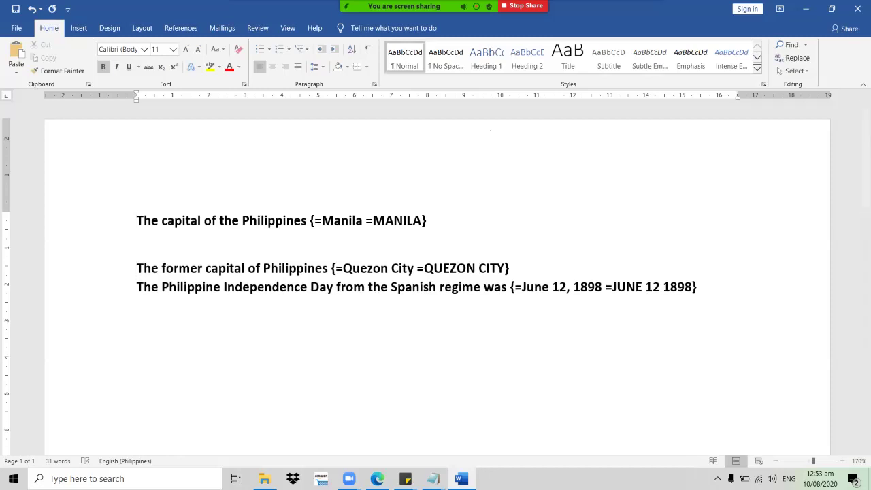
left_click(136, 287)
key("Return")
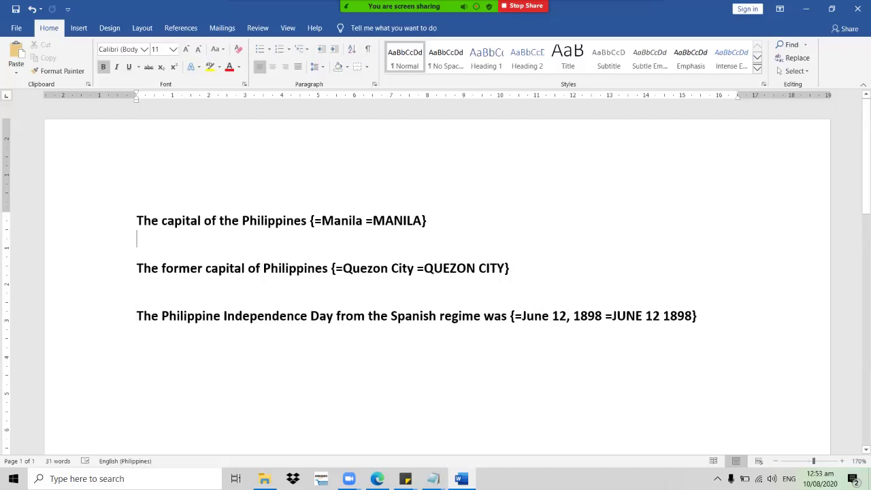
left_click(137, 287)
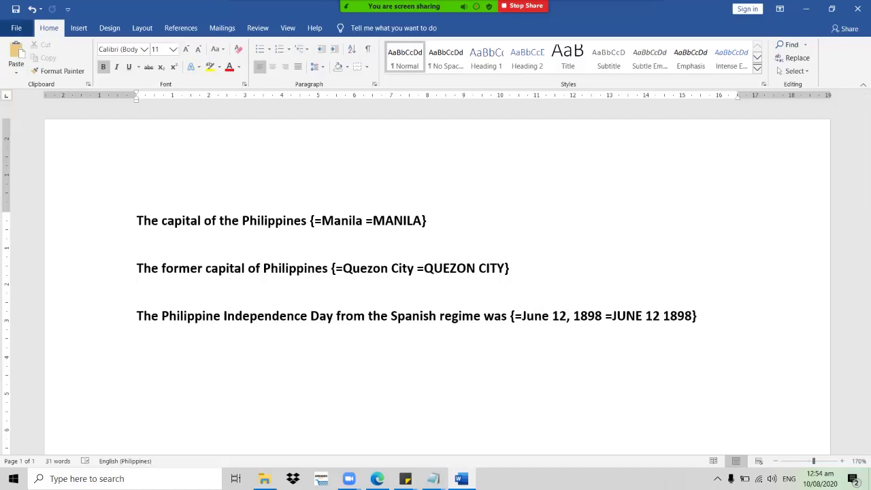
left_click(17, 28)
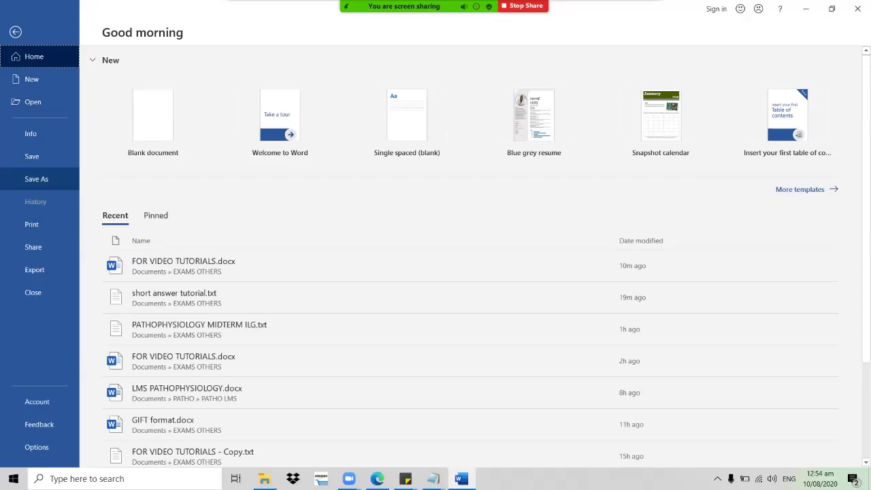
left_click(36, 179)
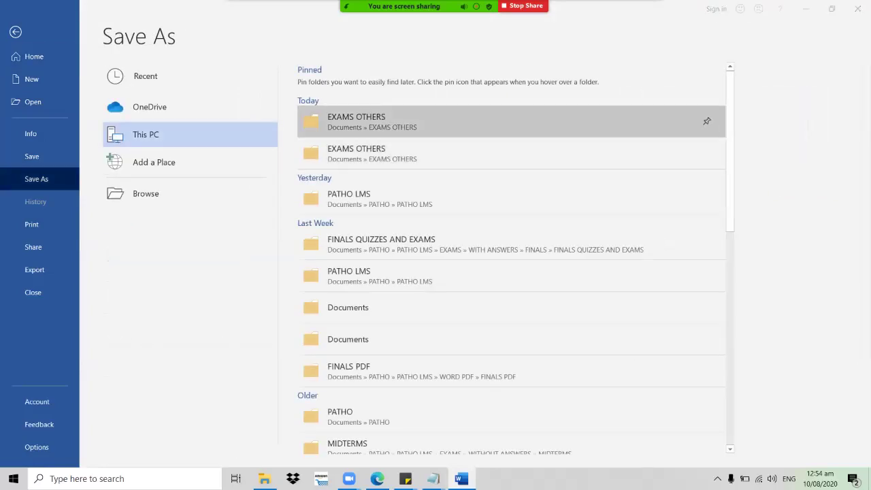
left_click(356, 121)
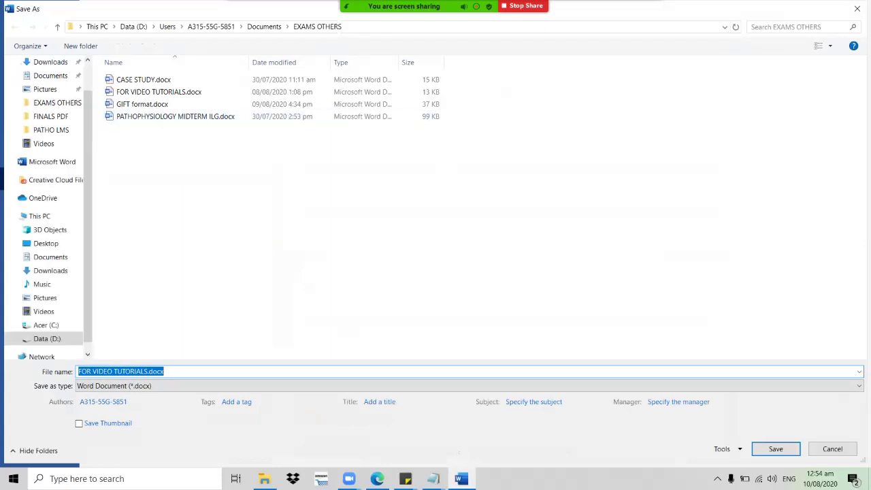
left_click(272, 386)
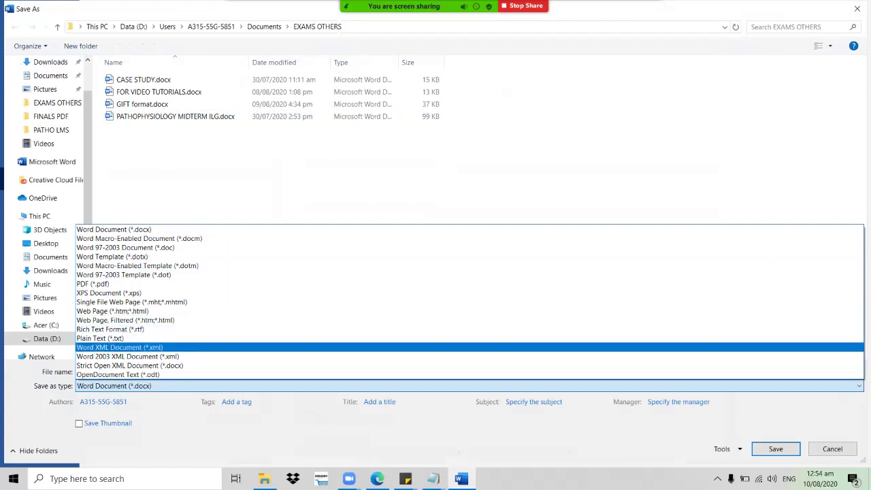
key("Up")
key("Return")
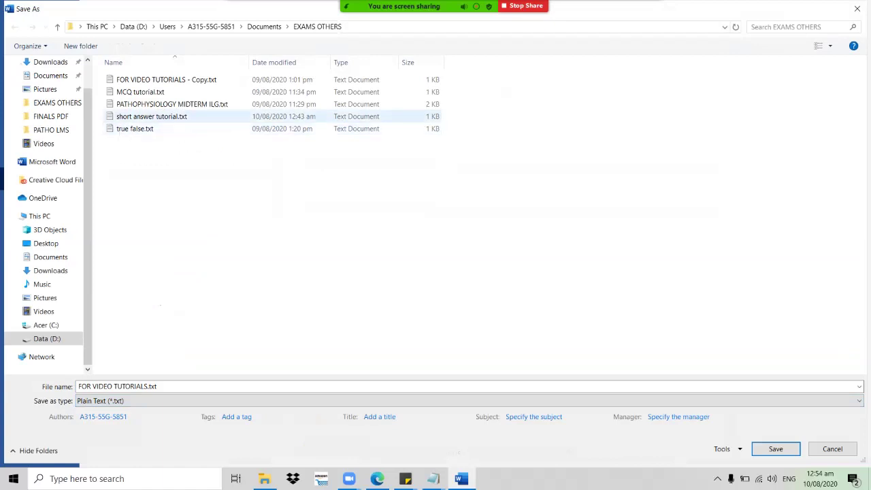
left_click(151, 116)
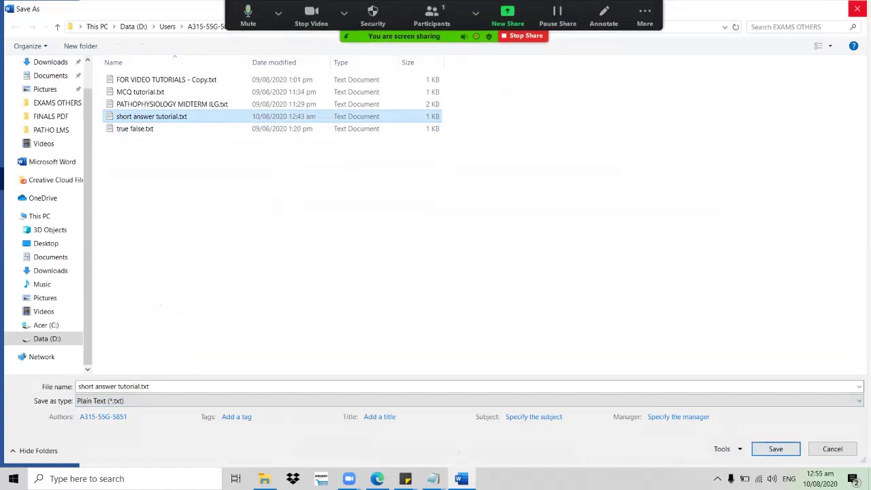
left_click(857, 9)
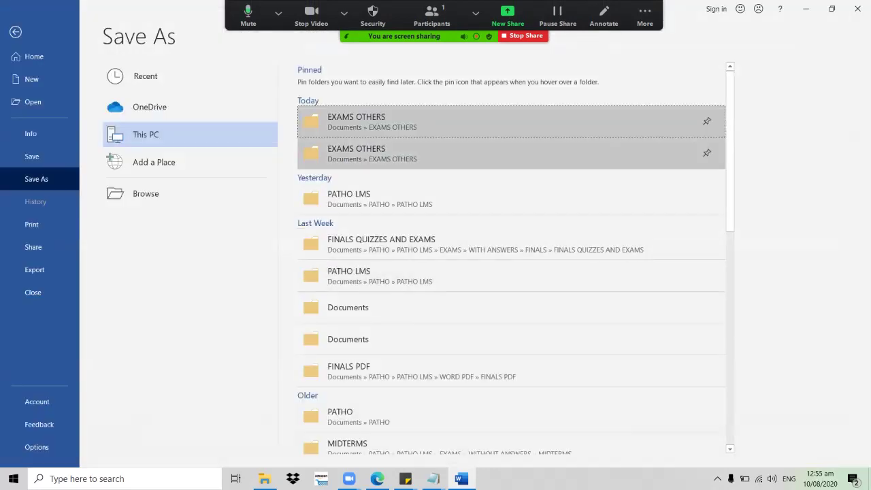
key("Escape")
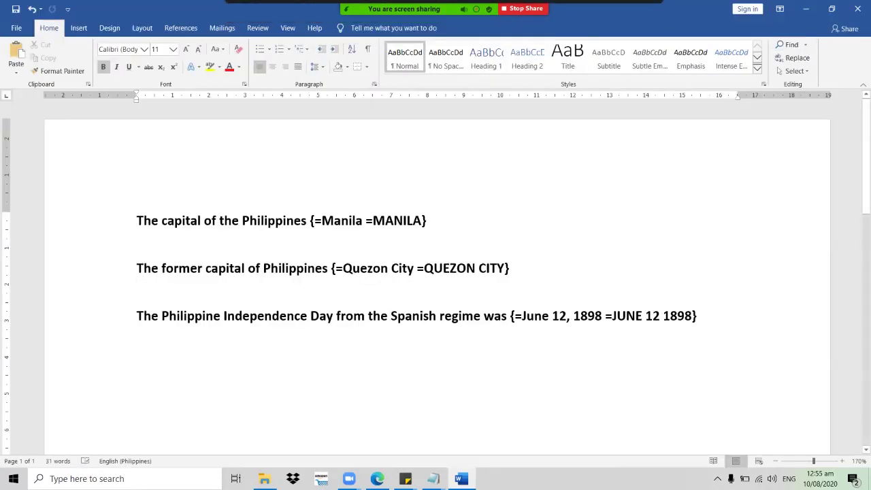
- Switch to short answer tutorial.txt in Notepad, insert a blank line between each of the three questions, and save the file
left_click_drag(152, 220, 144, 364)
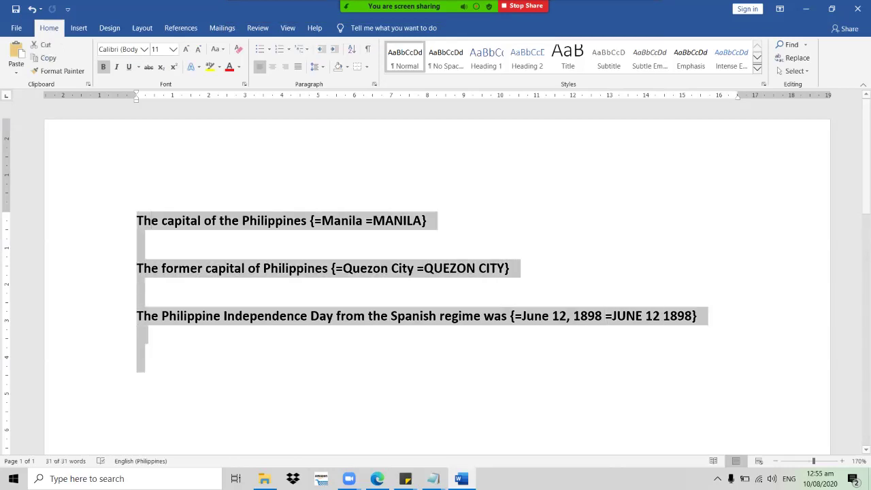
left_click(433, 478)
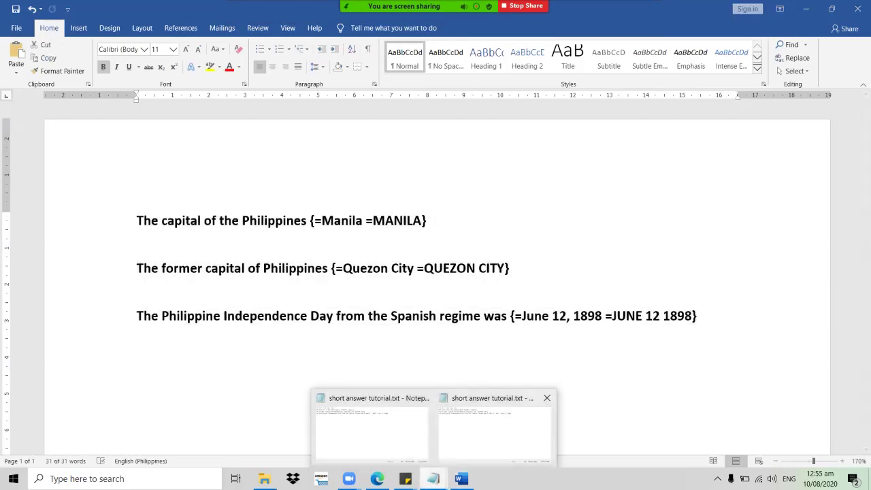
mouse_move(495, 418)
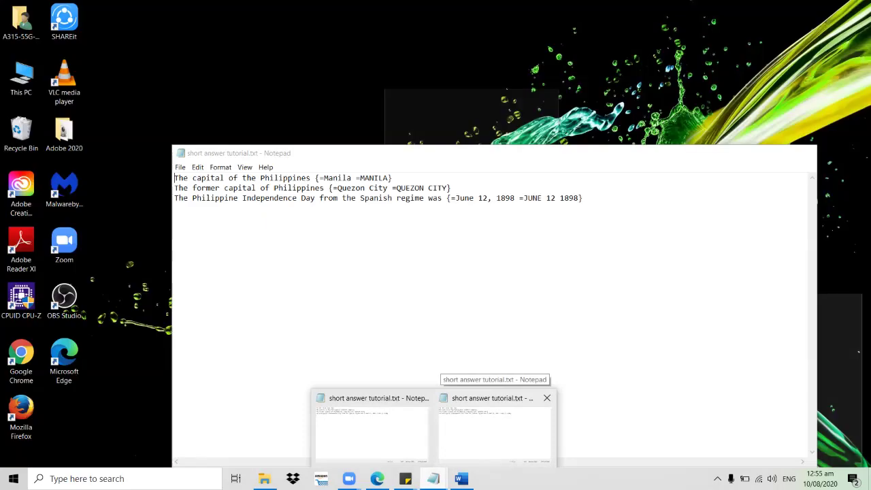
left_click(494, 419)
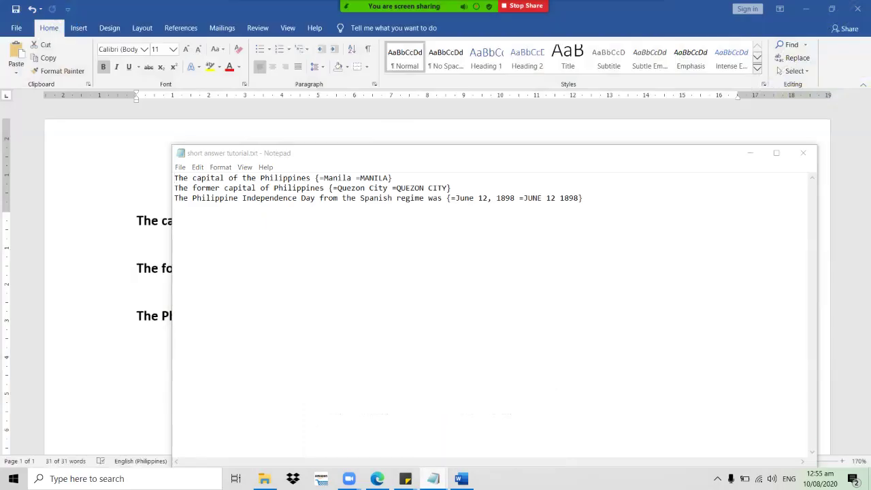
left_click(392, 177)
key("Return")
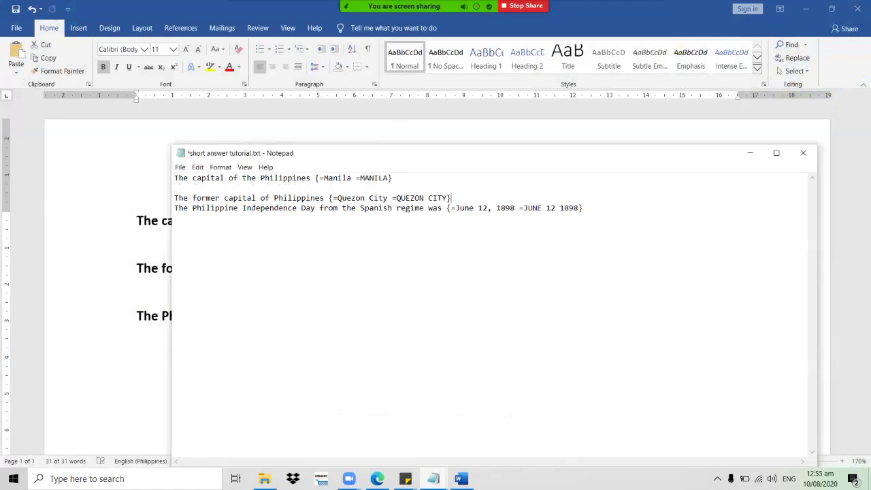
key("Return")
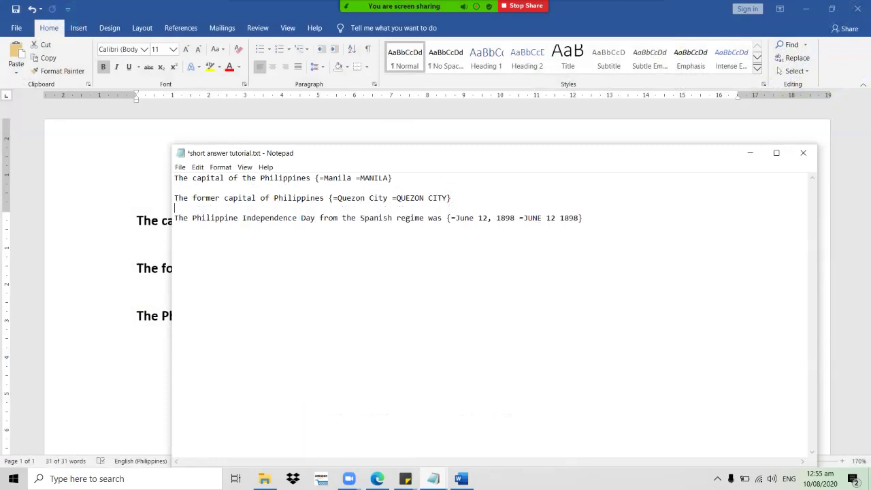
key("ctrl+s")
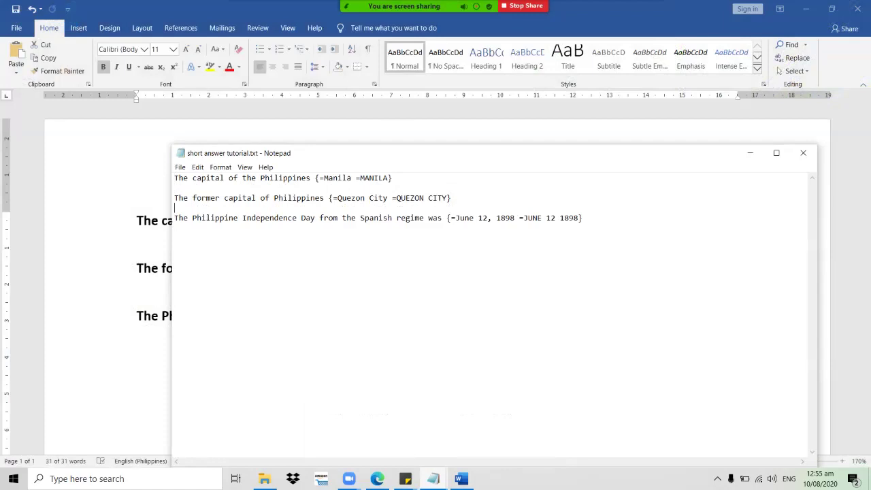
- In the other open Notepad window of short answer tutorial.txt, add the same blank lines between questions, then save and close it
left_click(433, 478)
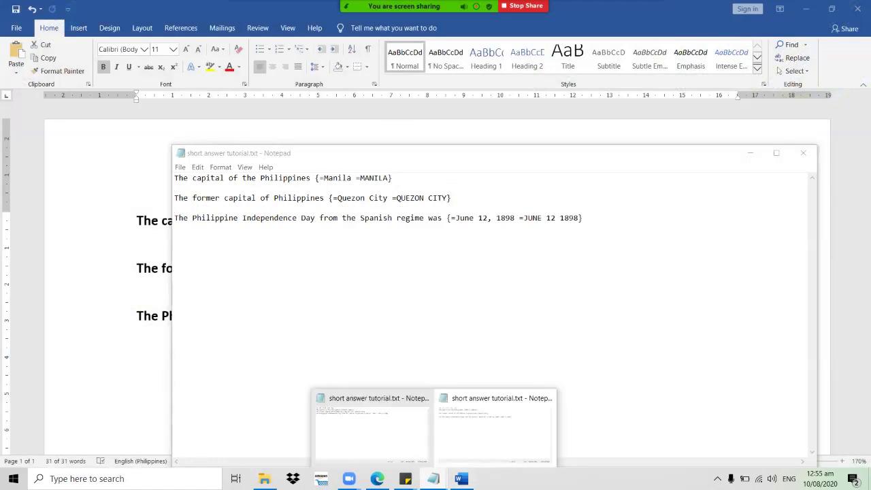
left_click(371, 428)
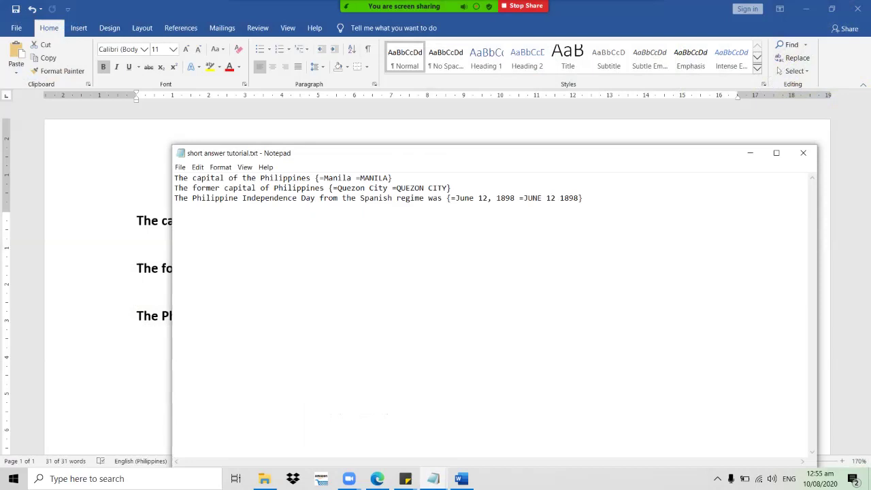
left_click(393, 178)
key("Return")
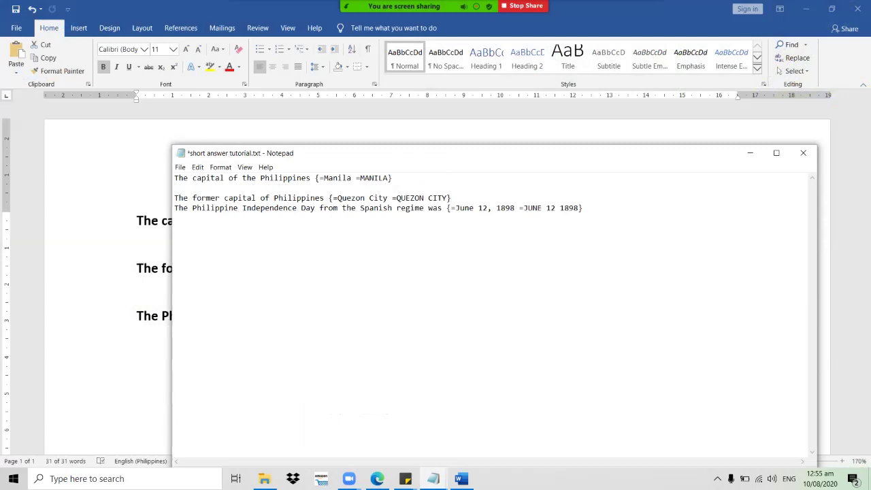
key("Return")
key("ctrl+s")
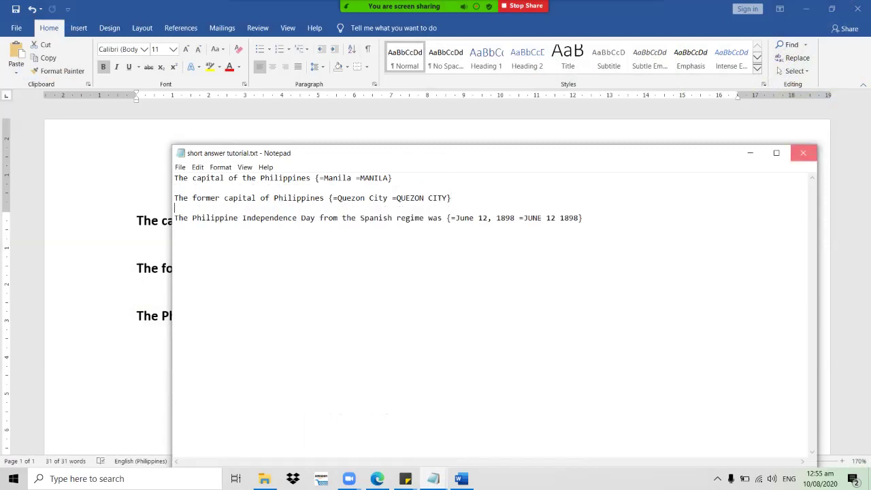
left_click(803, 152)
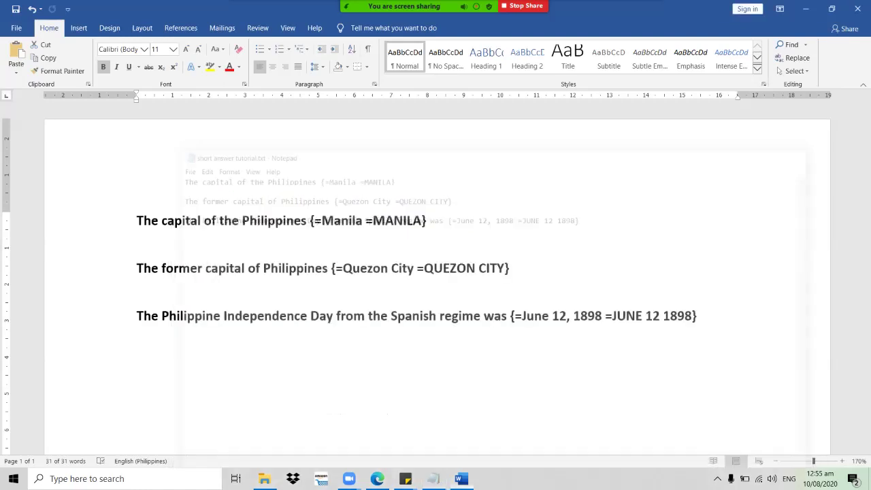
- Close the FOR VIDEO TUTORIALS.docx document in Word and save its changes
left_click(429, 220)
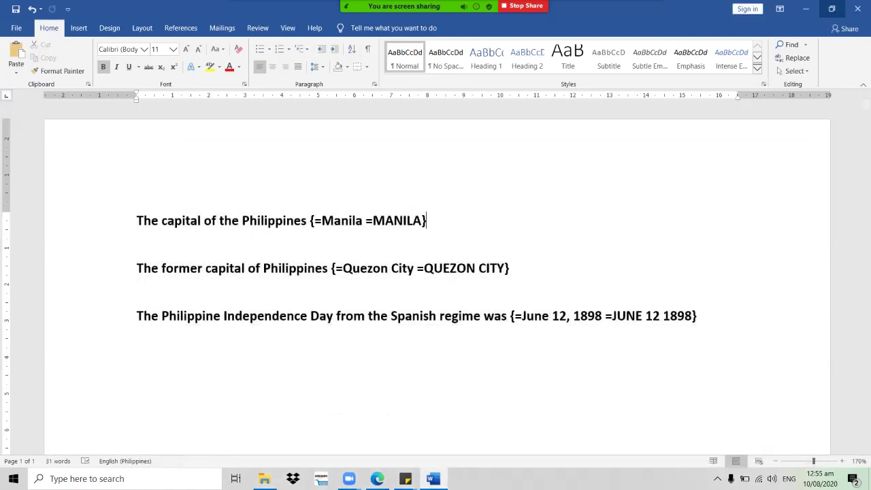
left_click(857, 9)
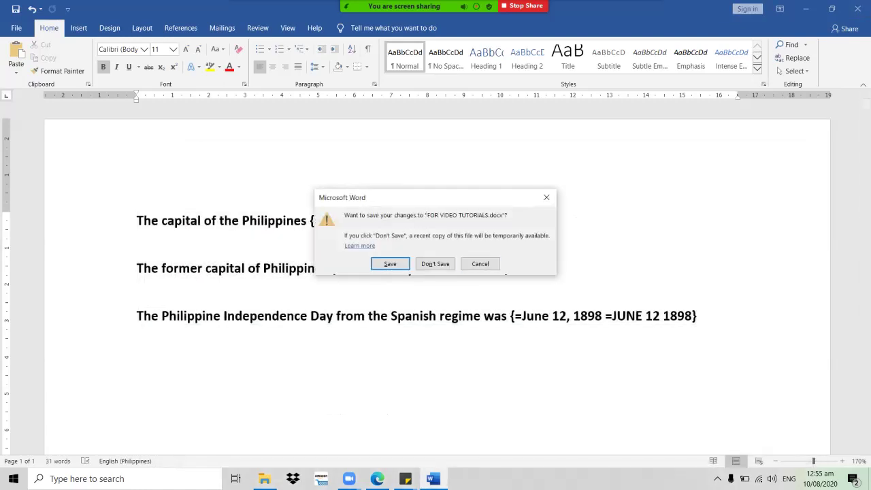
left_click(391, 263)
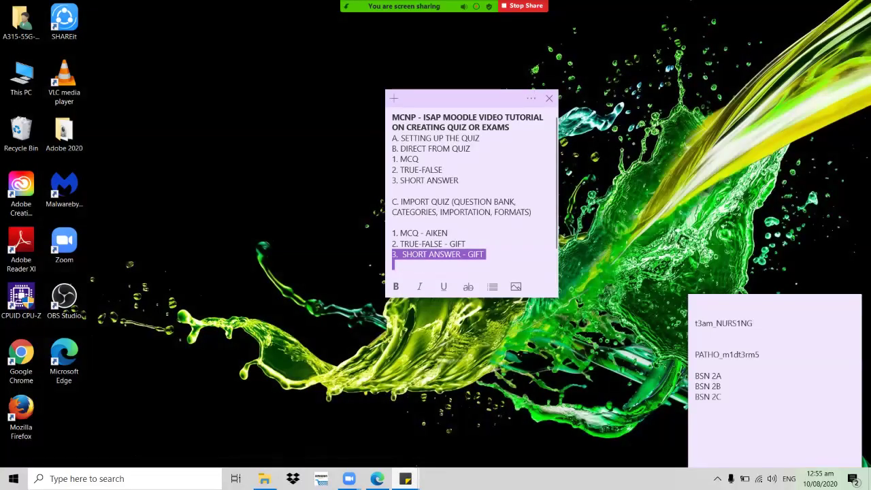
- Switch to the Moodle course PATHOPHYSIOLOGY - VIDEO TUTORIALS in Edge and open its question categories page
left_click(376, 479)
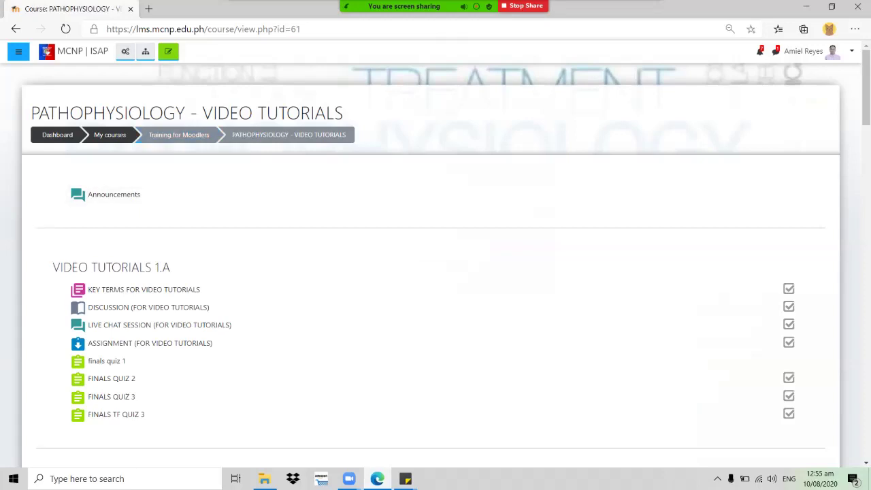
left_click(125, 51)
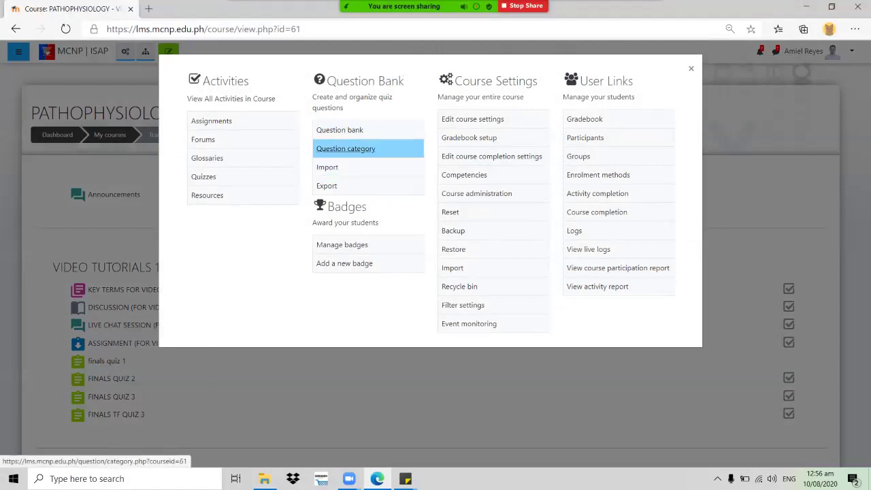
left_click(345, 149)
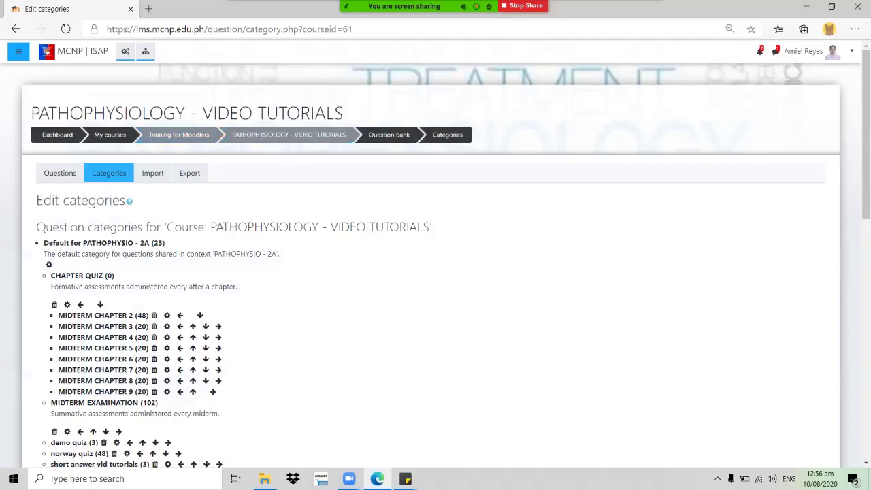
- Add a question category named FINALS SA QUIZ 4 under the parent category Default for PATHOPHYSIO - 2A
scroll(436, 266, "down", 3)
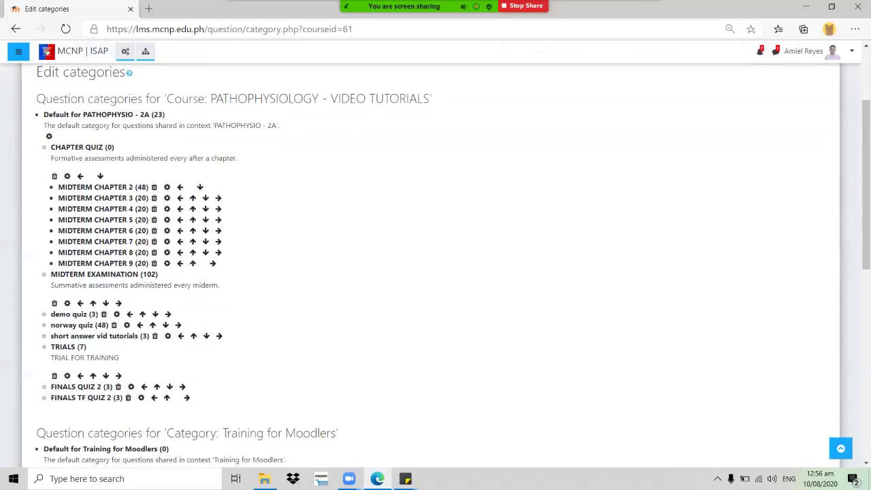
scroll(436, 262, "down", 5)
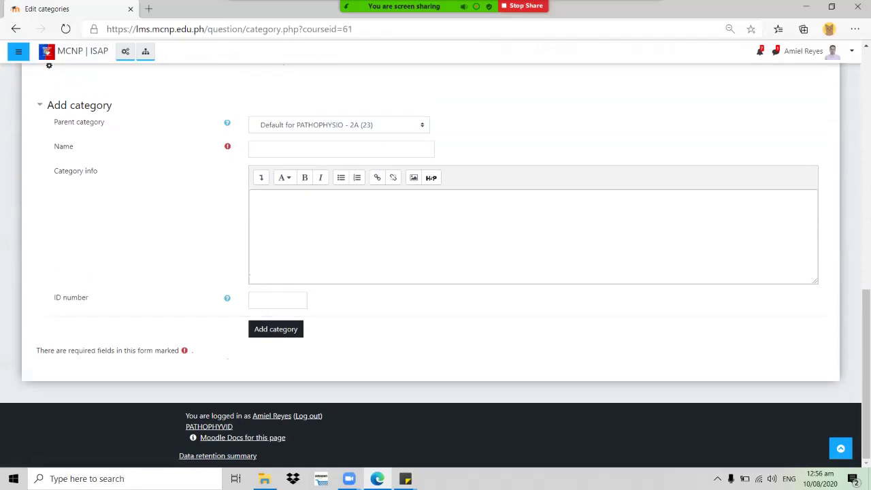
left_click(339, 125)
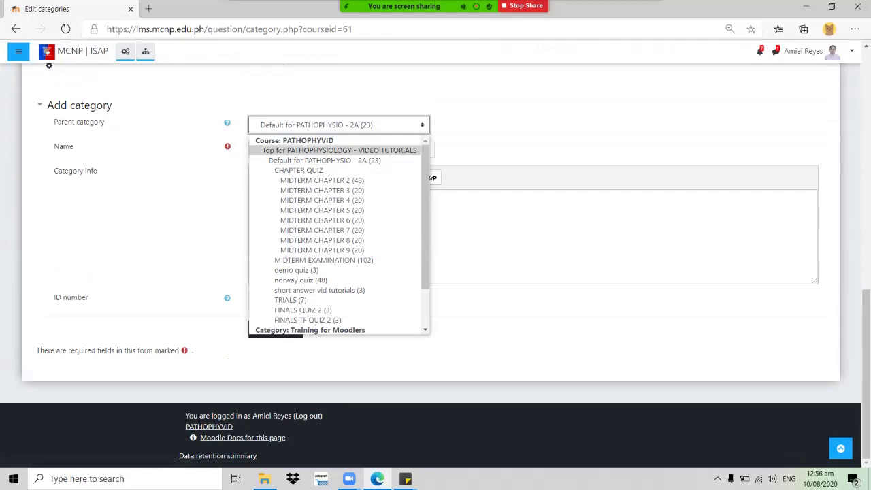
key("Escape")
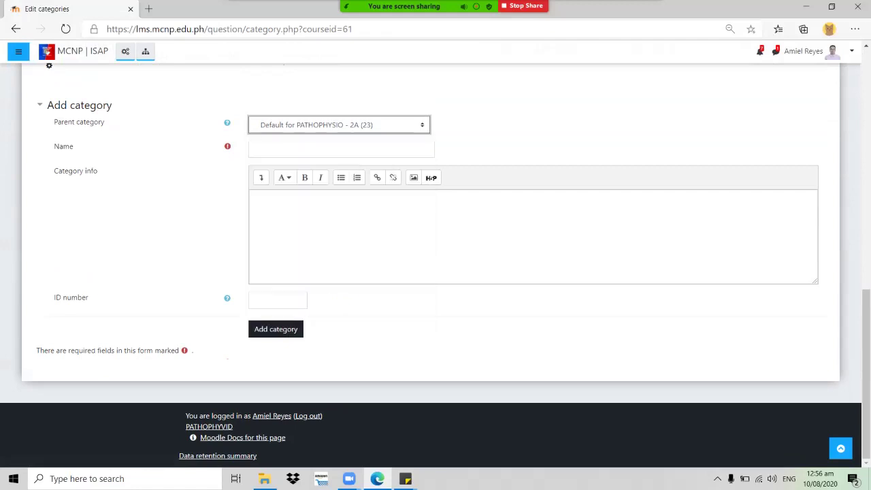
key("alt+Down")
key("Escape")
left_click(341, 149)
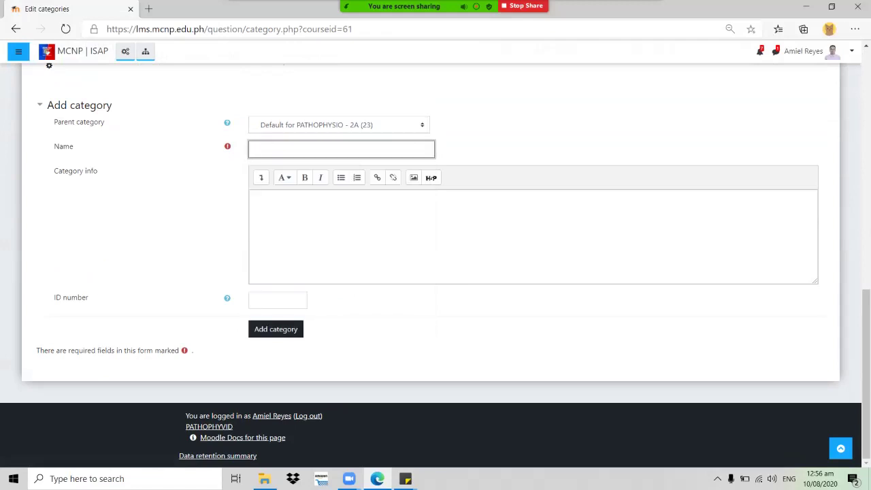
type("FINALS SA QUIZ 4")
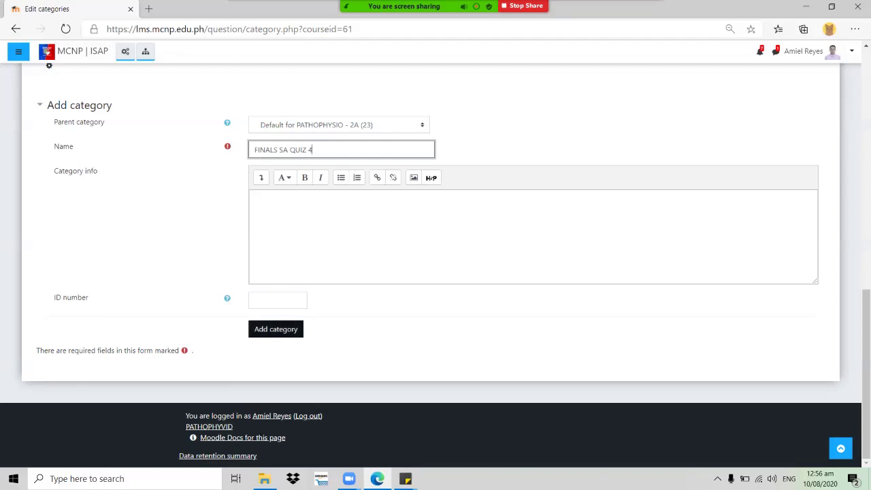
left_click(275, 329)
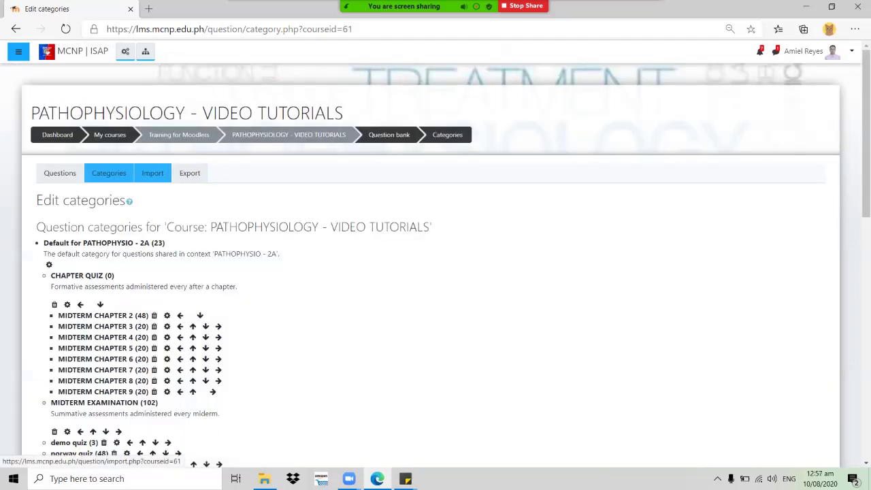
- Check the question bank's category list for the new FINALS SA QUIZ 4 category
left_click(62, 174)
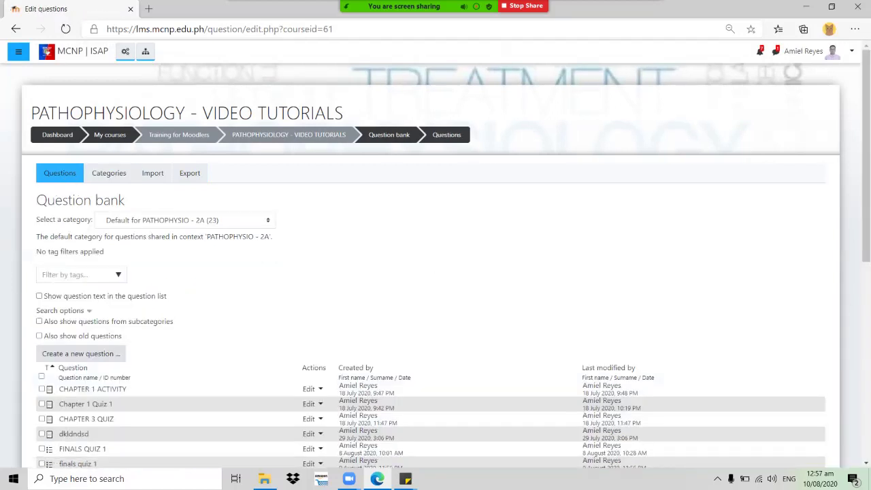
left_click(109, 173)
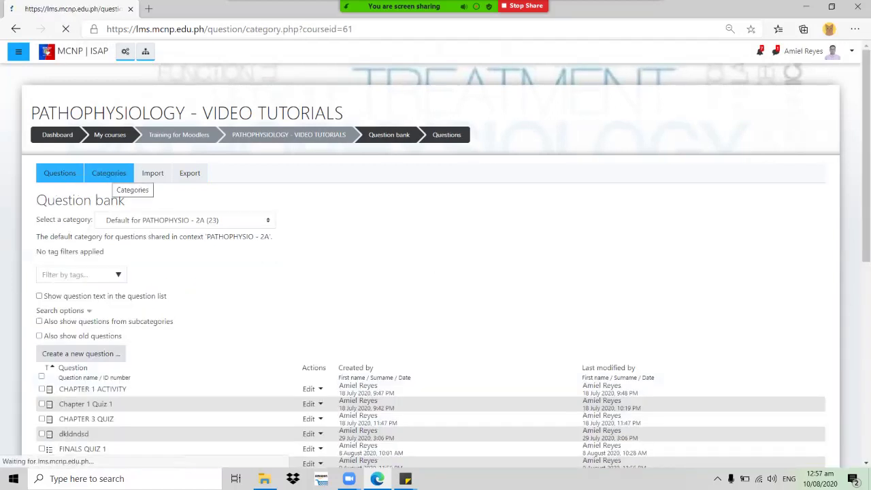
scroll(109, 178, "down", 3)
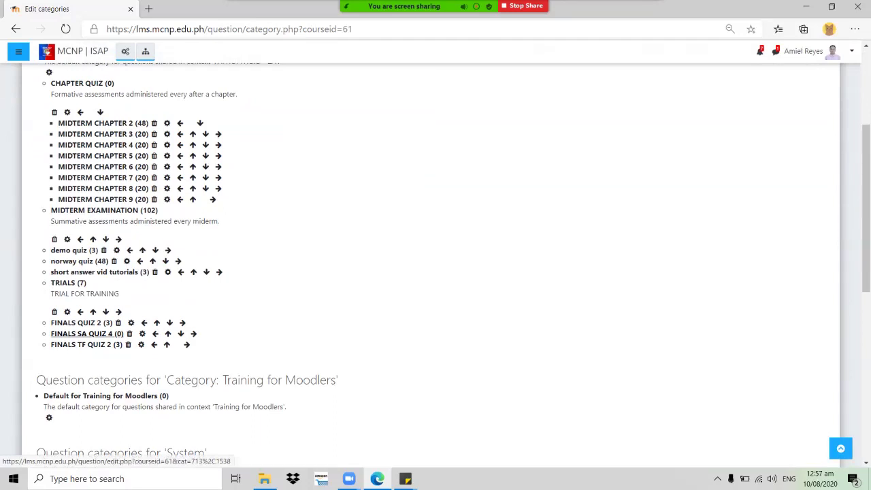
scroll(435, 258, "up", 3)
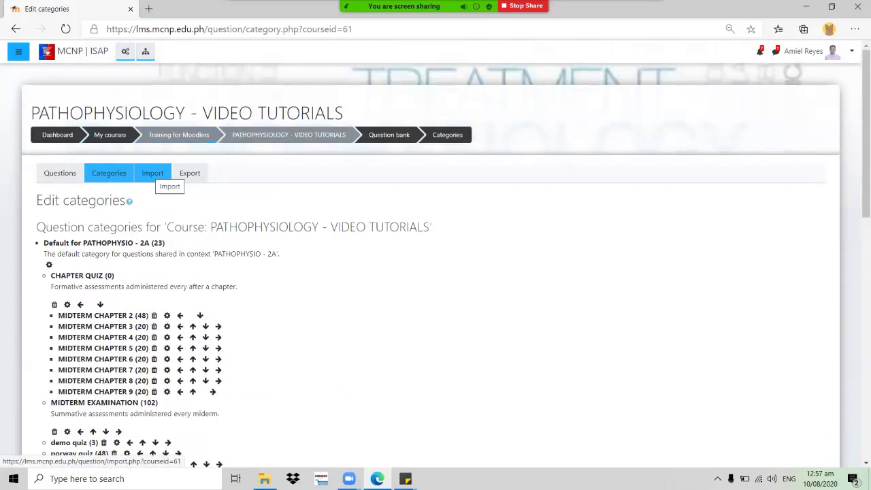
- Open the question import page and choose GIFT format as the file format
left_click(152, 173)
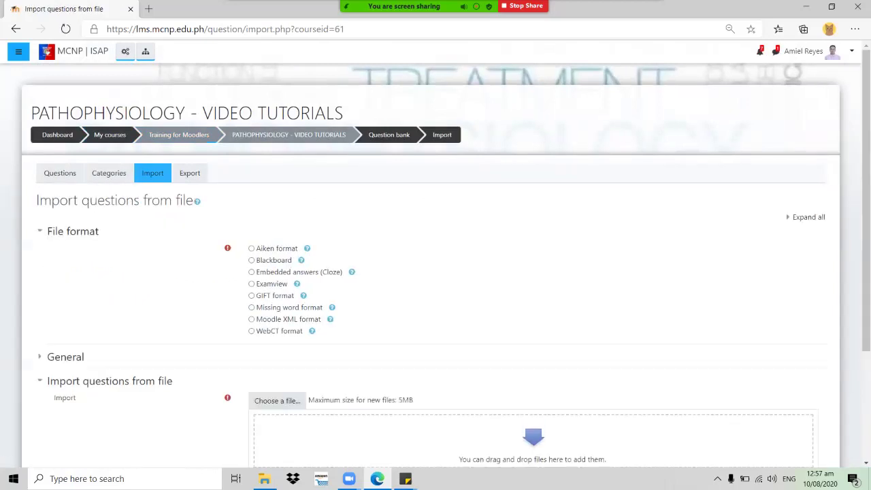
scroll(435, 272, "down", 1)
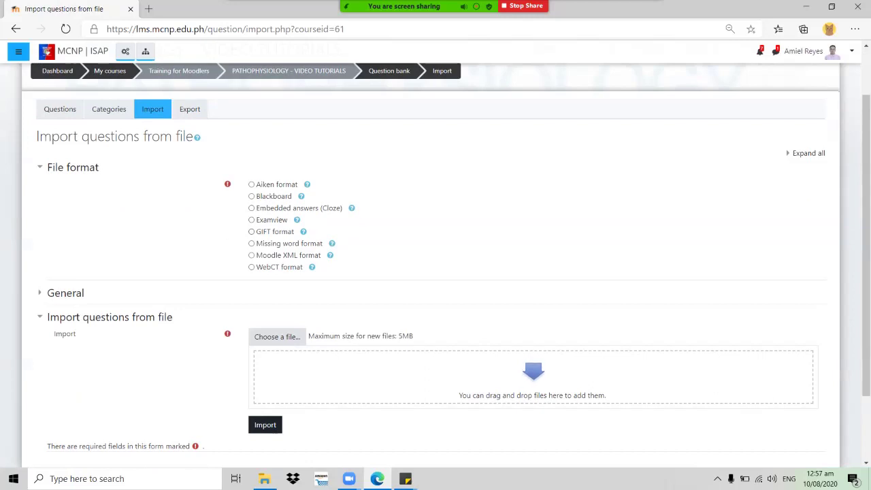
left_click(251, 232)
scroll(66, 229, "down", 1)
- Set the import category to FINALS SA QUIZ 4 in the general import settings, and collapse that section
left_click(65, 228)
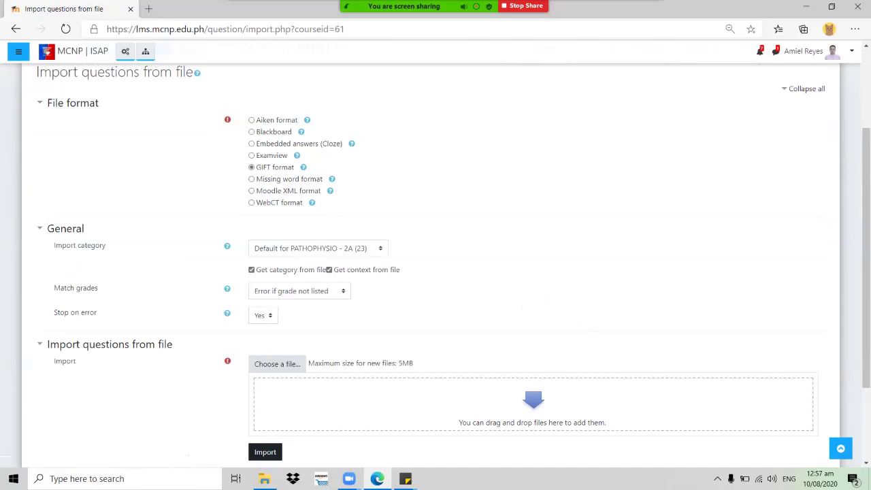
scroll(66, 228, "down", 1)
left_click(317, 184)
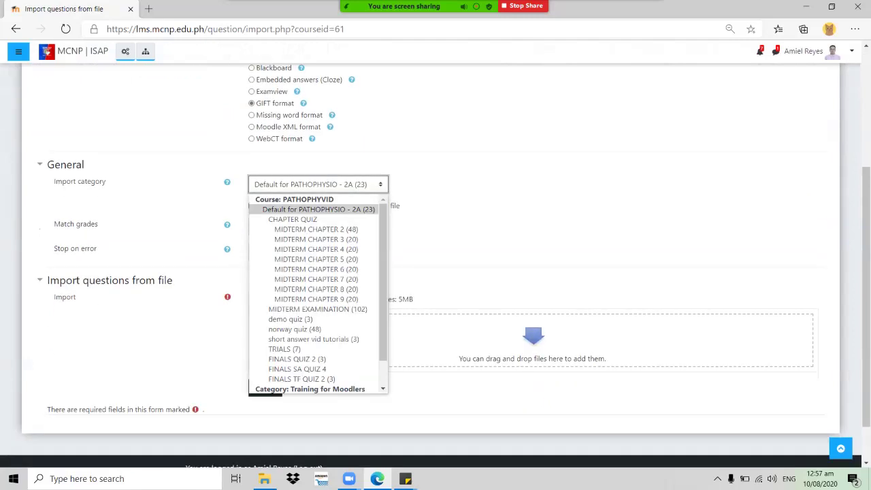
scroll(313, 293, "down", 2)
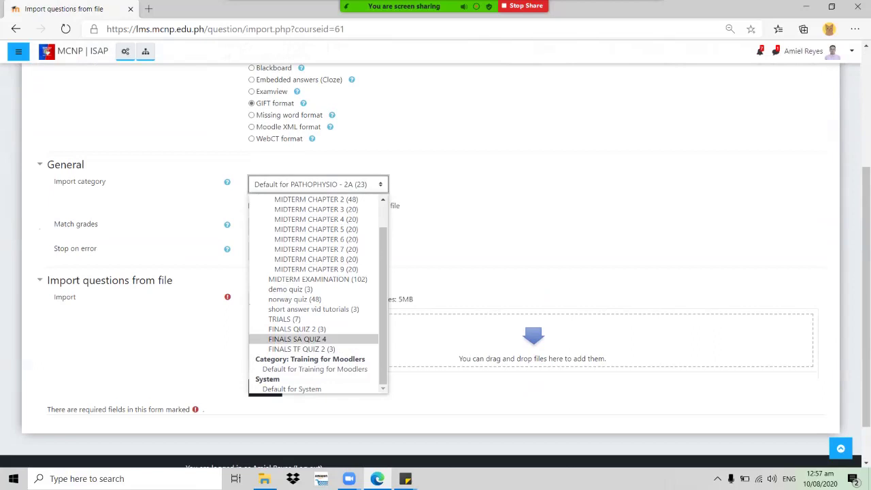
left_click(297, 339)
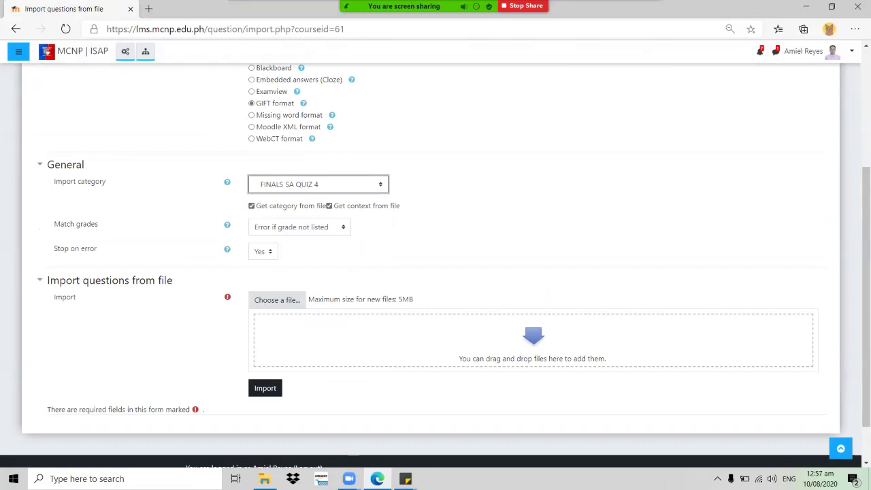
left_click(65, 164)
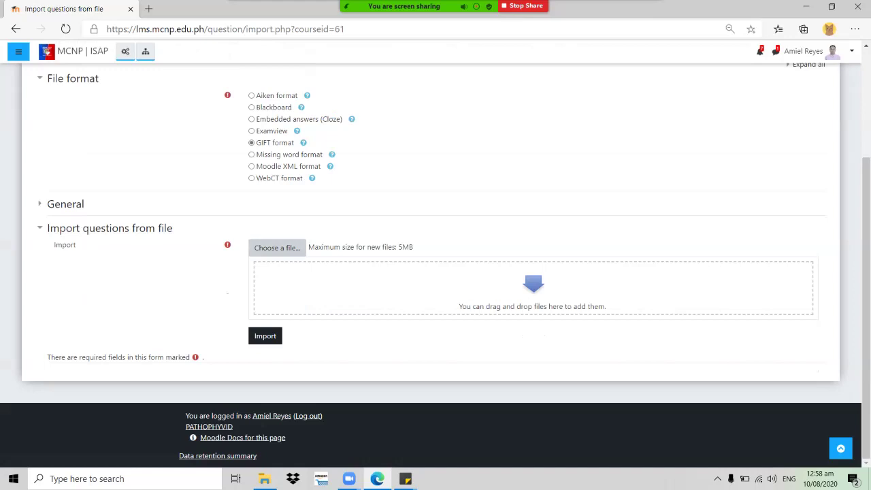
- Upload short answer tutorial.txt from the EXAMS OTHERS folder, import its questions, and continue to the question bank
left_click(277, 247)
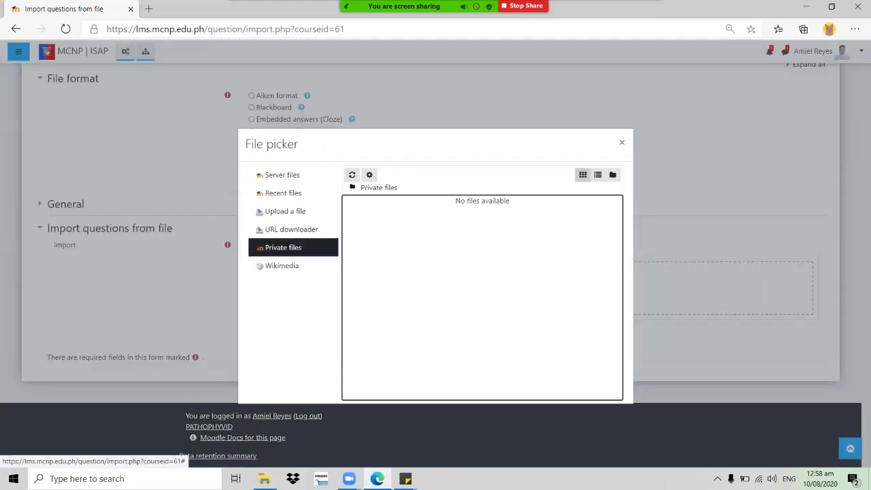
left_click(285, 210)
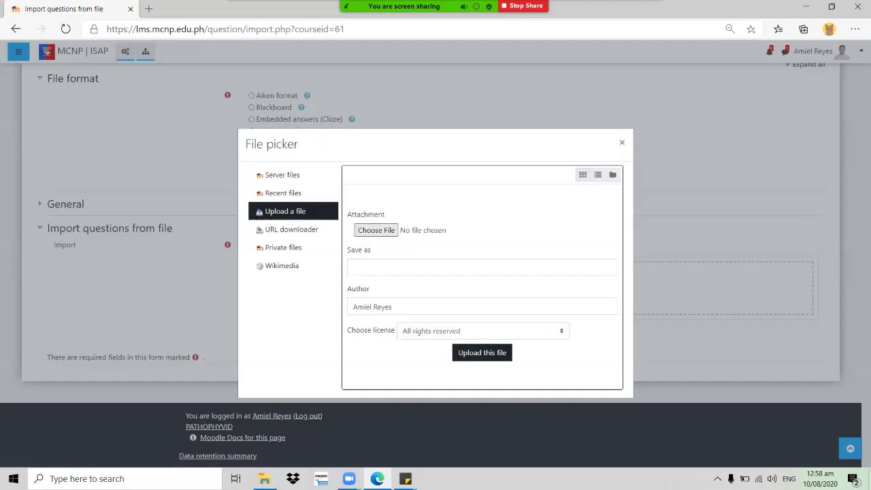
left_click(377, 229)
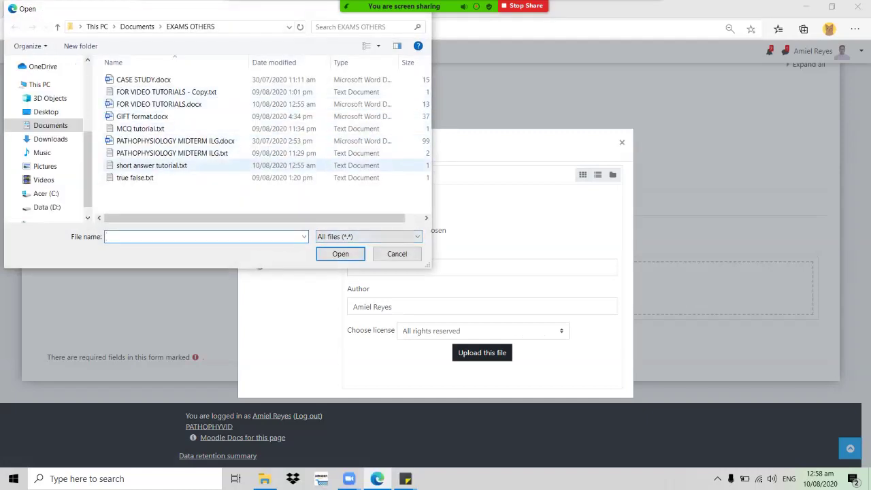
left_click(153, 165)
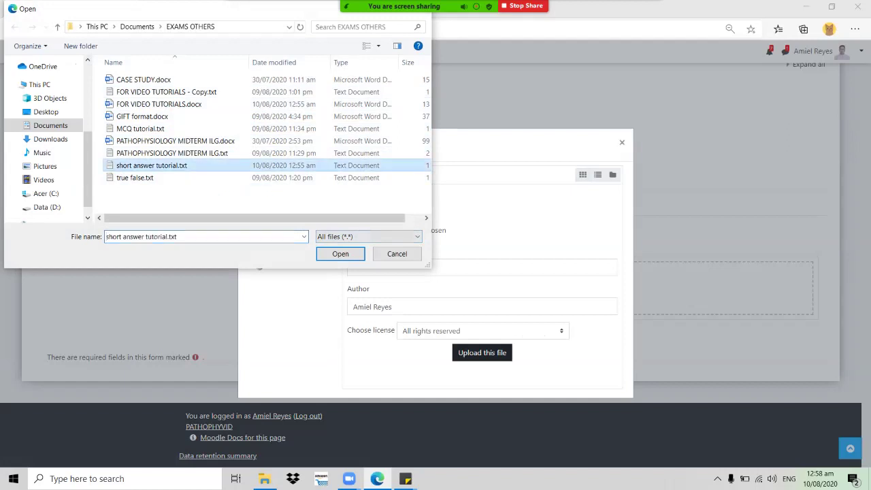
key("Return")
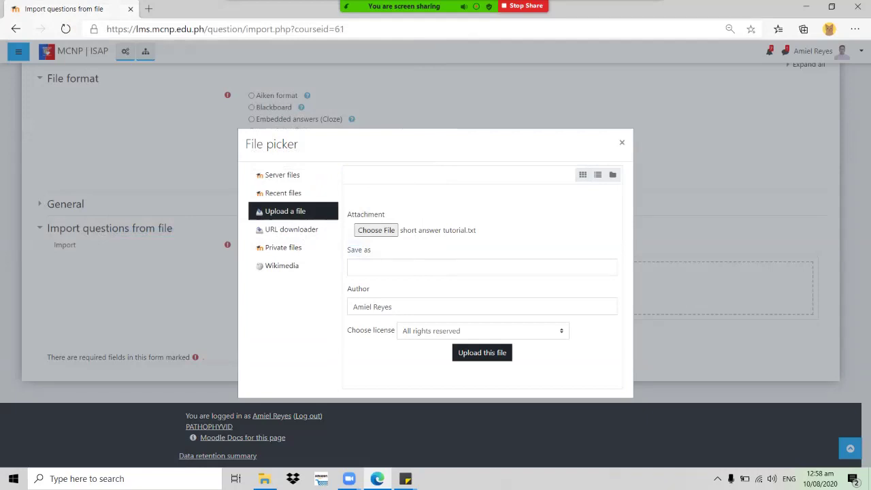
left_click(482, 352)
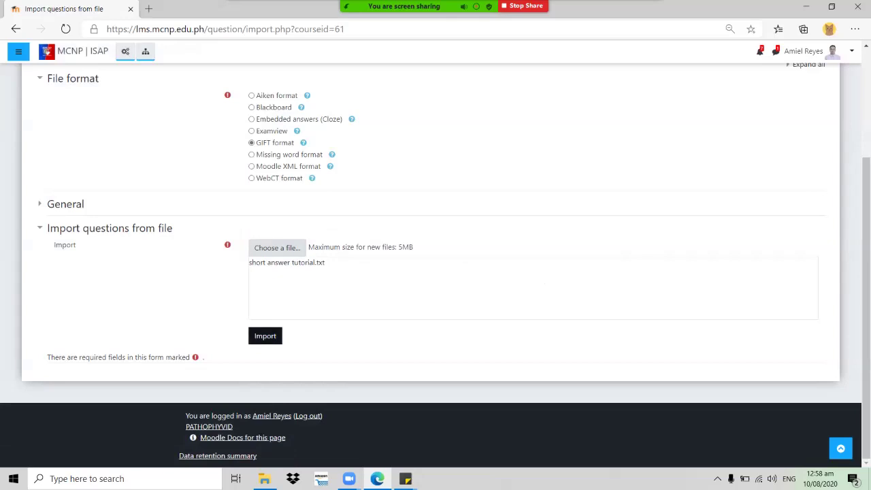
left_click(265, 336)
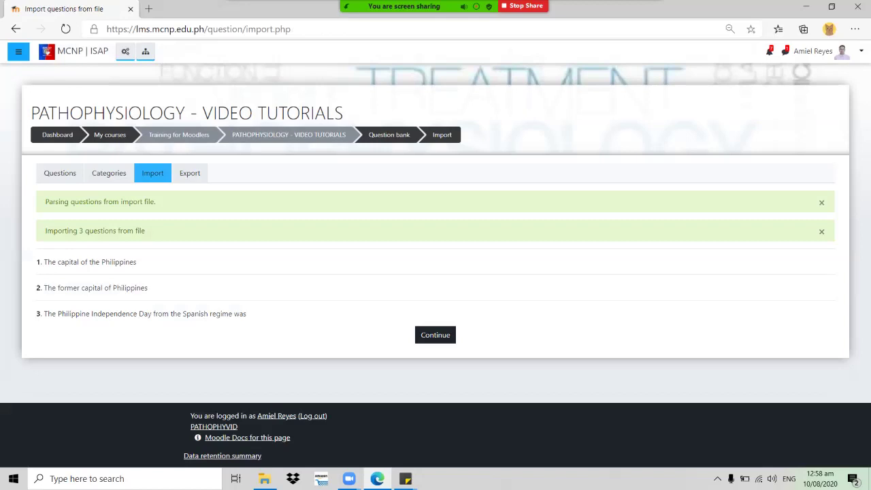
left_click(435, 335)
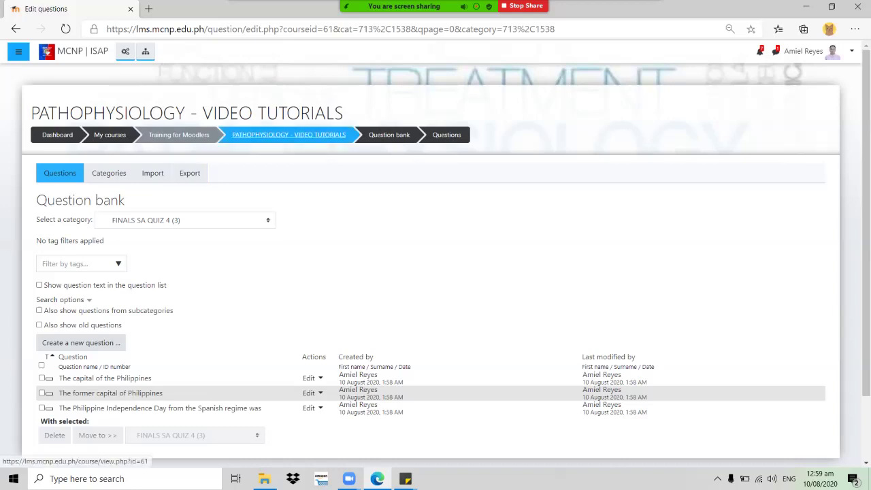
- Return to the PATHOPHYSIOLOGY - VIDEO TUTORIALS course page and turn on editing
left_click(288, 135)
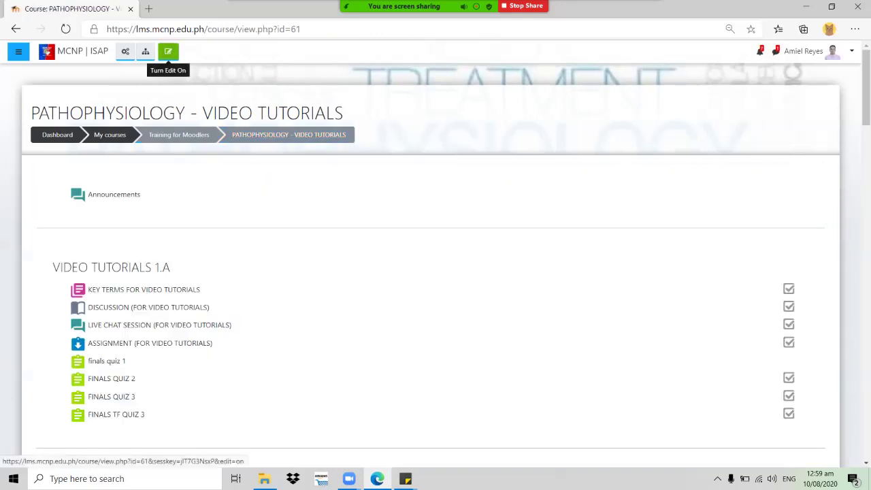
left_click(168, 51)
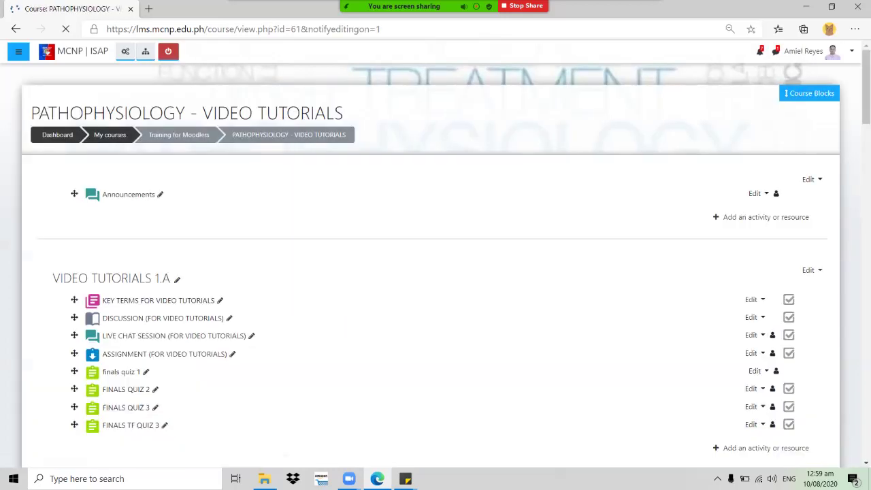
scroll(435, 273, "down", 3)
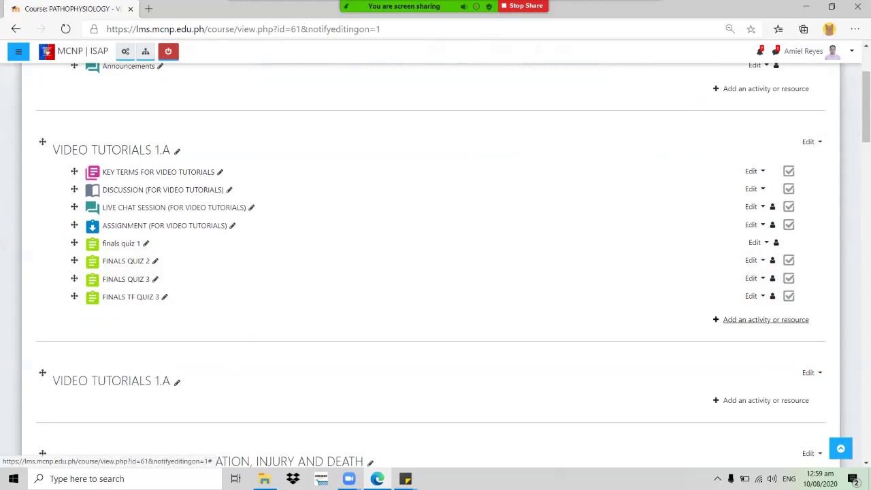
- Add a new Quiz activity to the first VIDEO TUTORIALS 1.A section, the one containing FINALS TF QUIZ 3
left_click(765, 319)
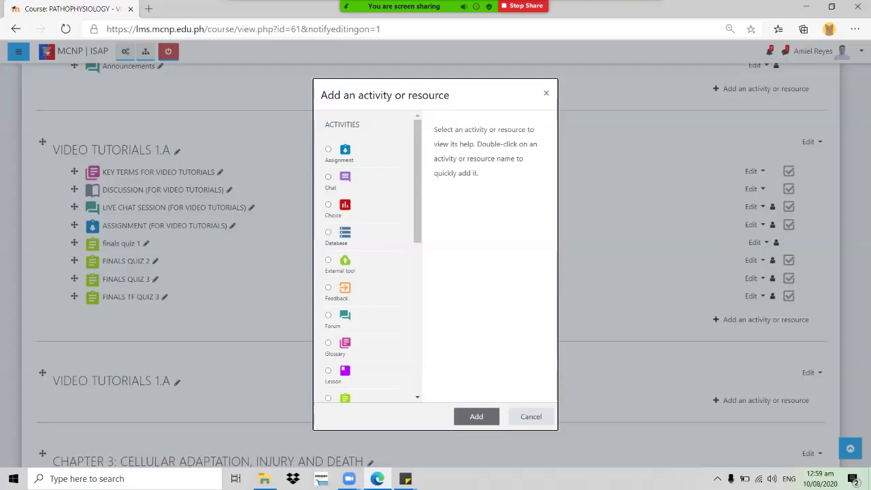
scroll(372, 255, "down", 1)
scroll(373, 256, "down", 1)
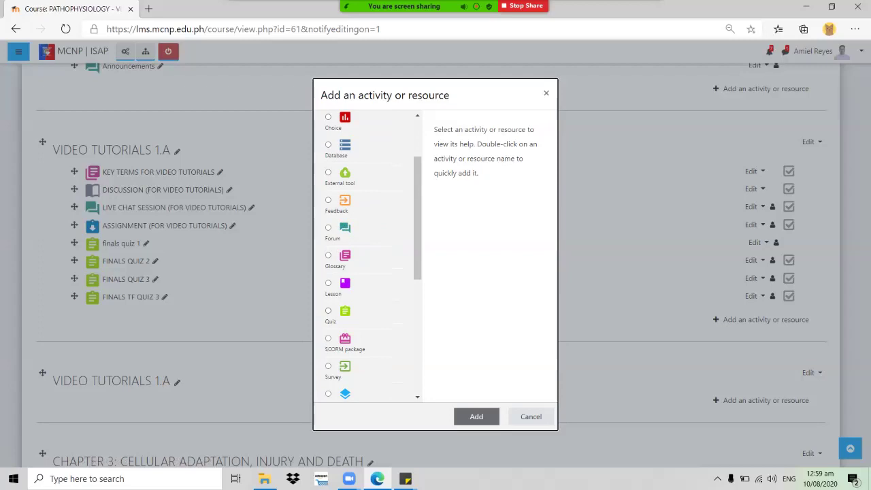
left_click(337, 314)
key("Return")
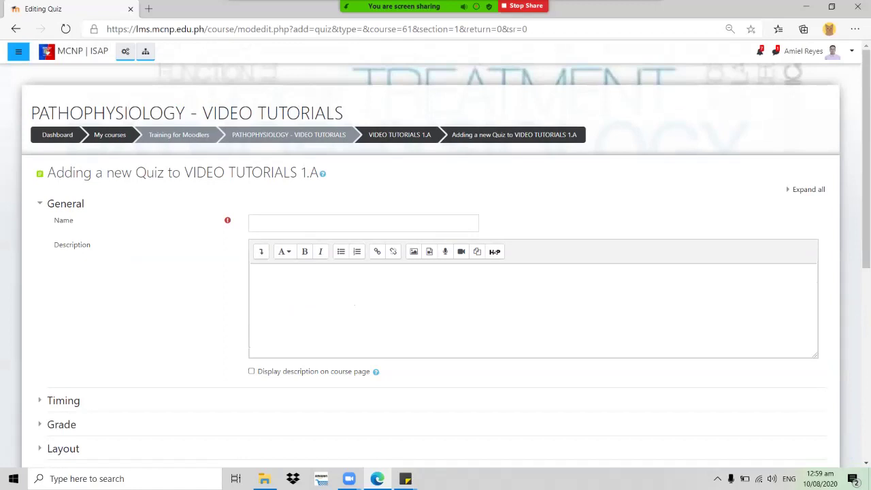
- Name the quiz FINALS SA QUIZ 4, leave the other settings at their defaults, then save and display it
left_click(363, 223)
type("F")
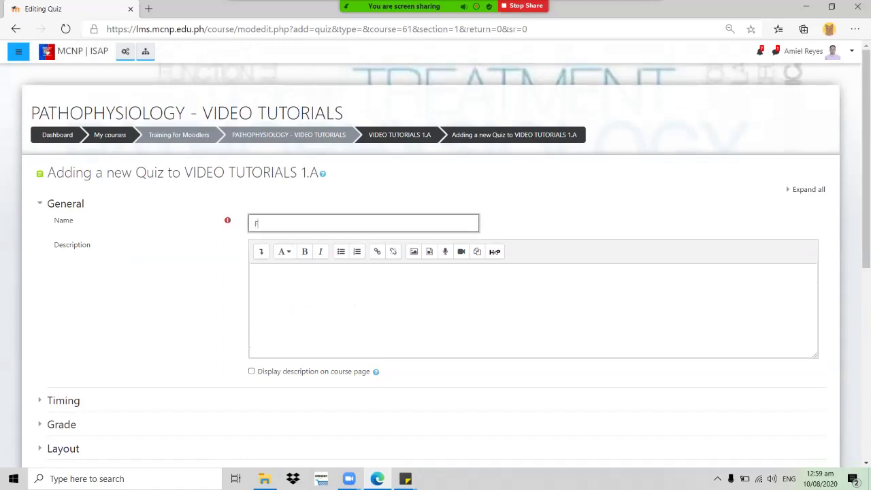
type("INALS SA QUIZ 4")
scroll(436, 273, "down", 4)
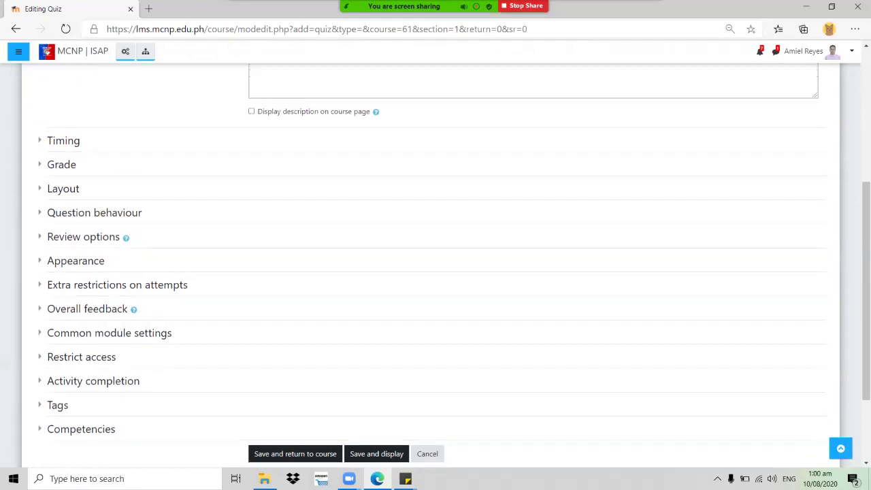
scroll(376, 339, "down", 3)
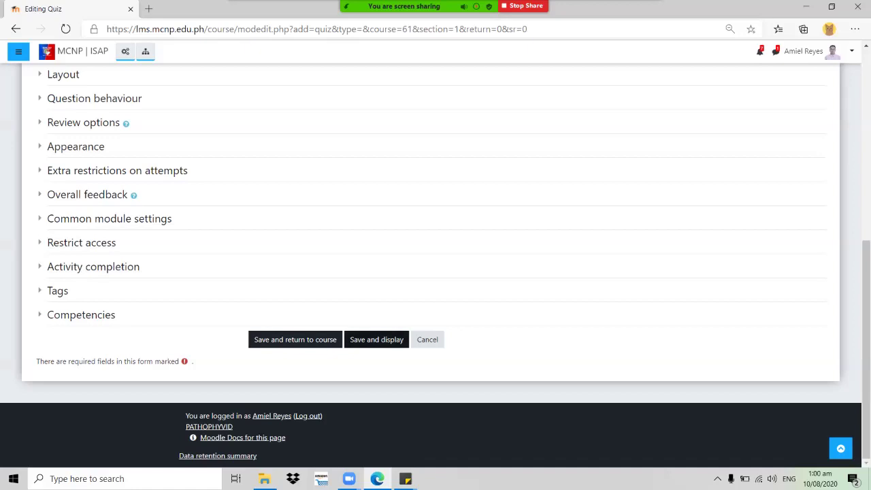
left_click(376, 338)
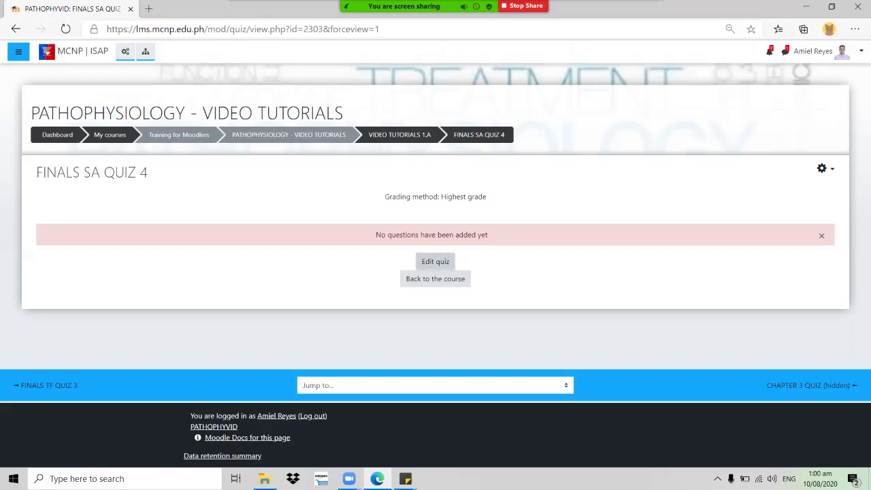
- Edit the quiz and add all questions from the question bank category FINALS SA QUIZ 4
left_click(434, 262)
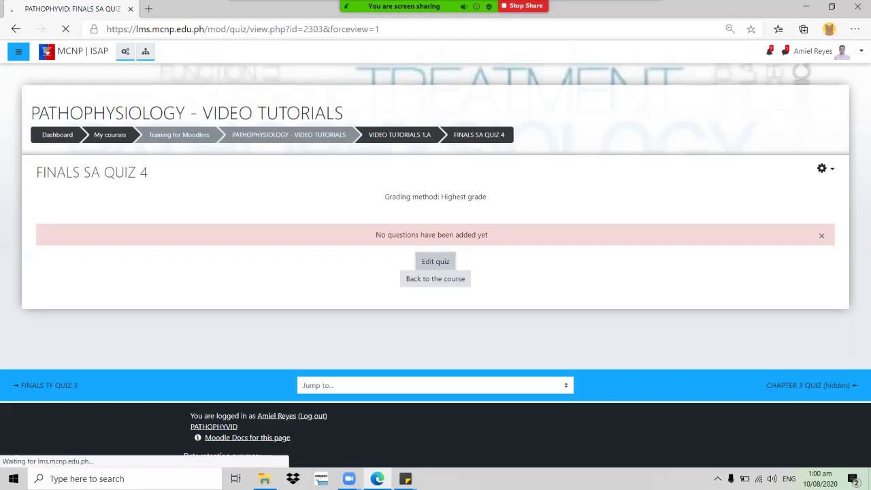
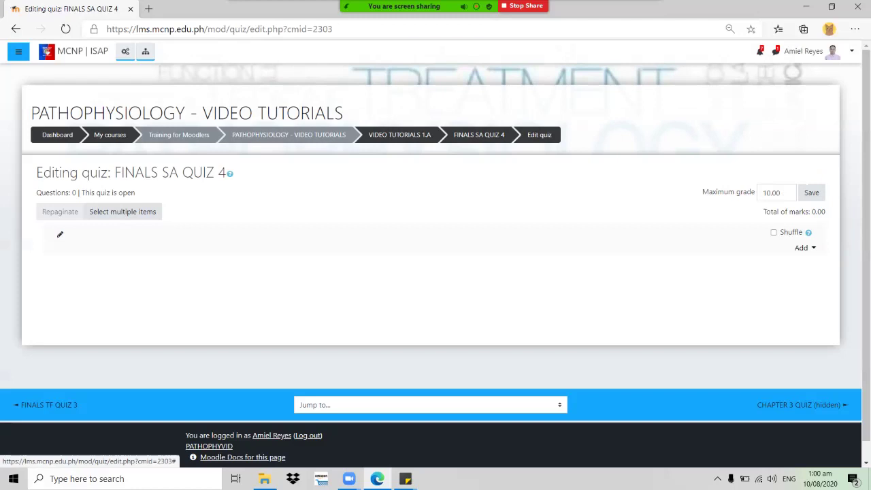
left_click(804, 248)
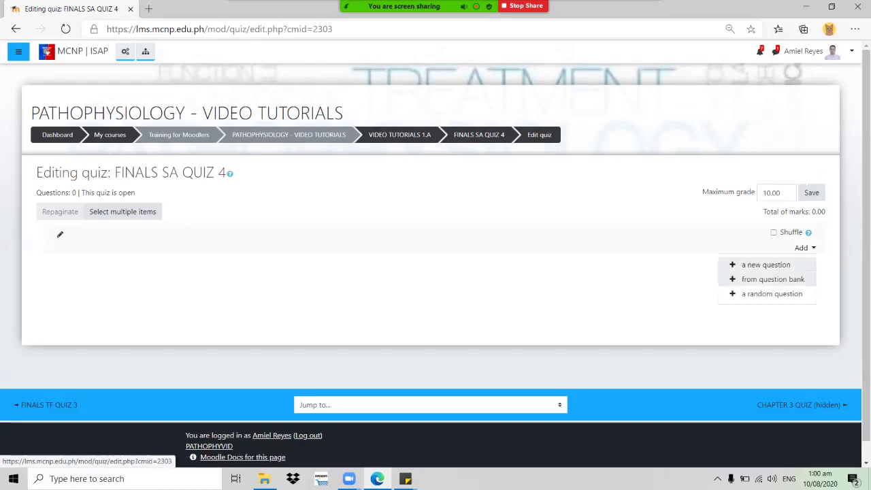
left_click(773, 279)
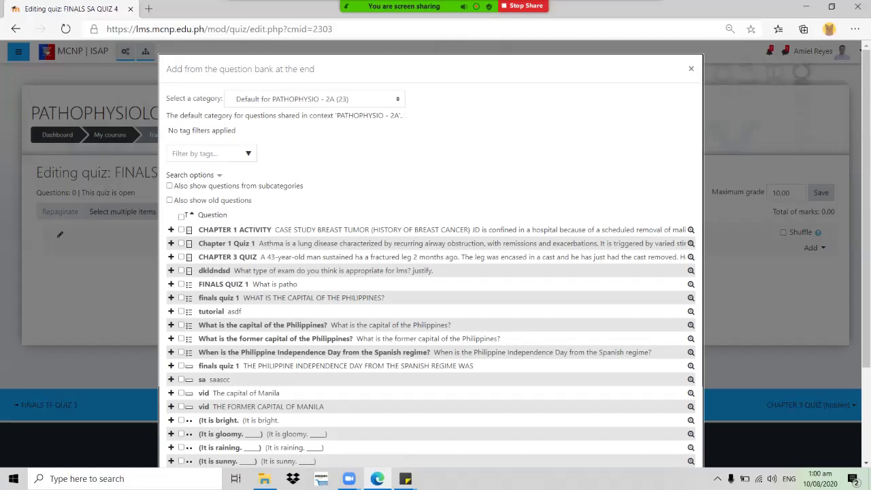
left_click(316, 99)
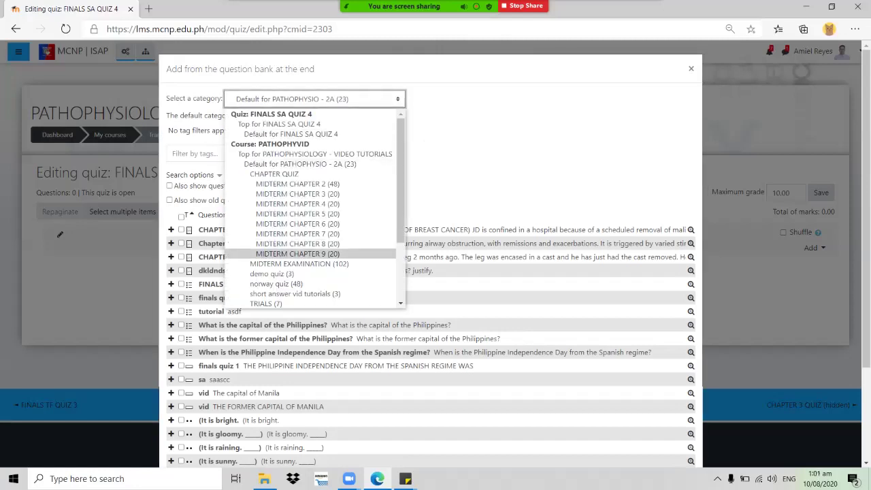
scroll(313, 207, "down", 3)
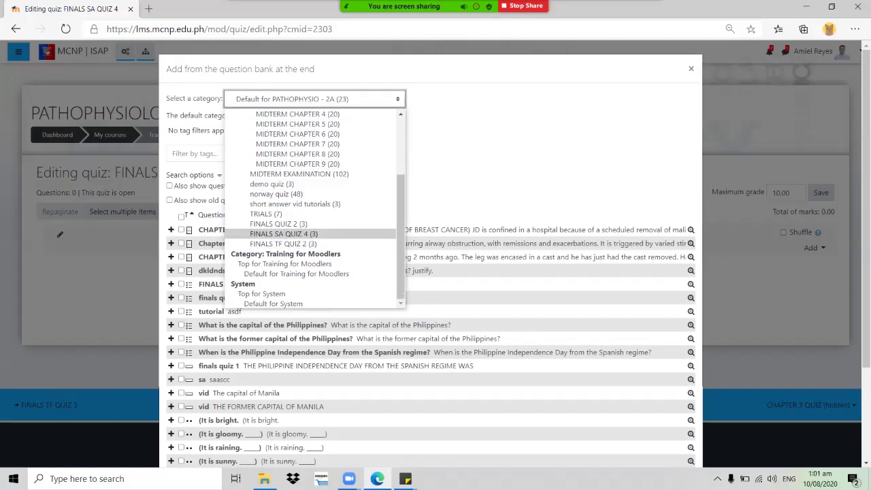
left_click(283, 233)
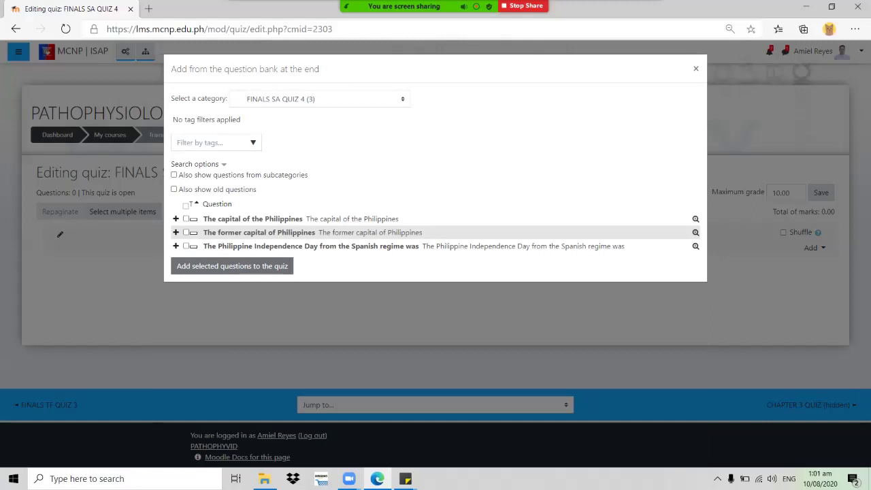
left_click(186, 205)
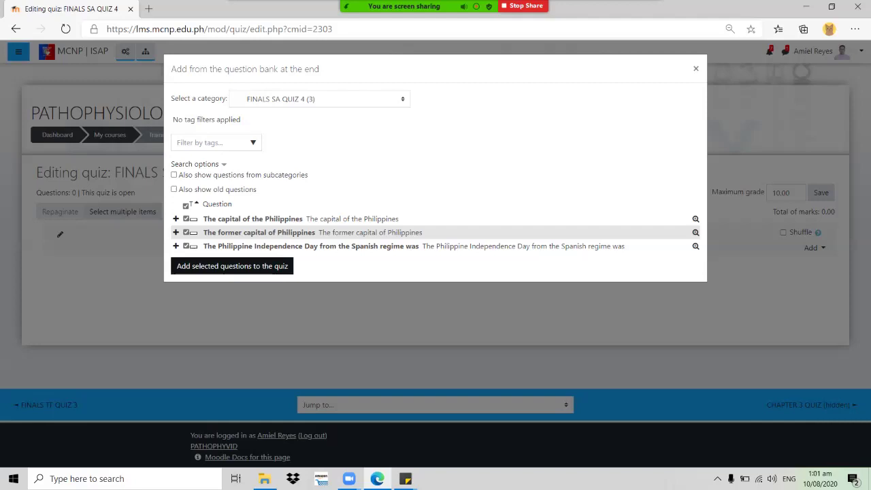
left_click(232, 266)
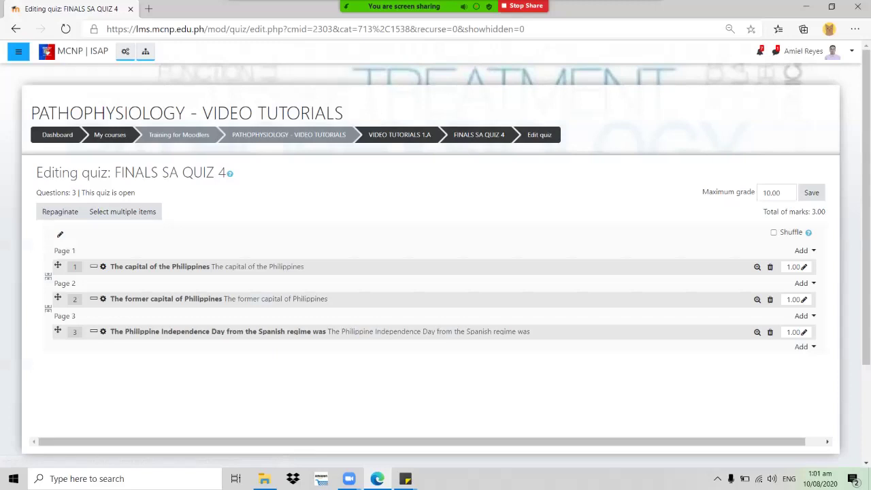
- Set the quiz's maximum grade to 3 and save it
double_click(770, 192)
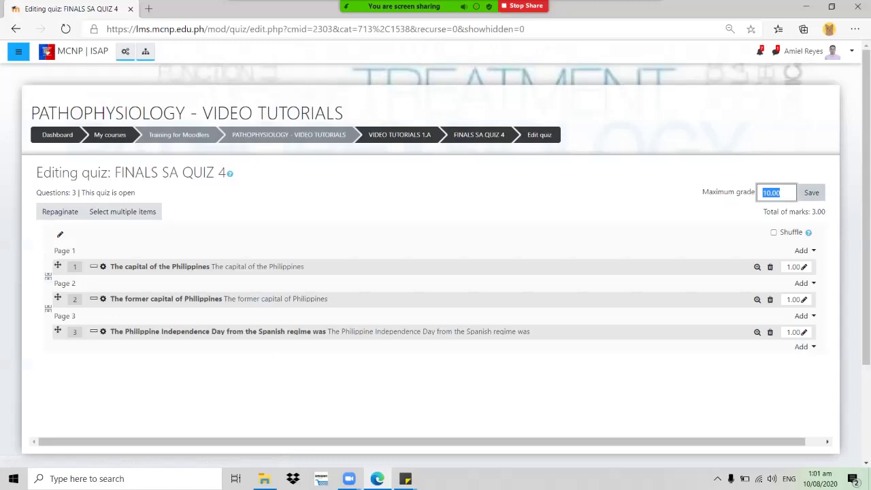
type("3")
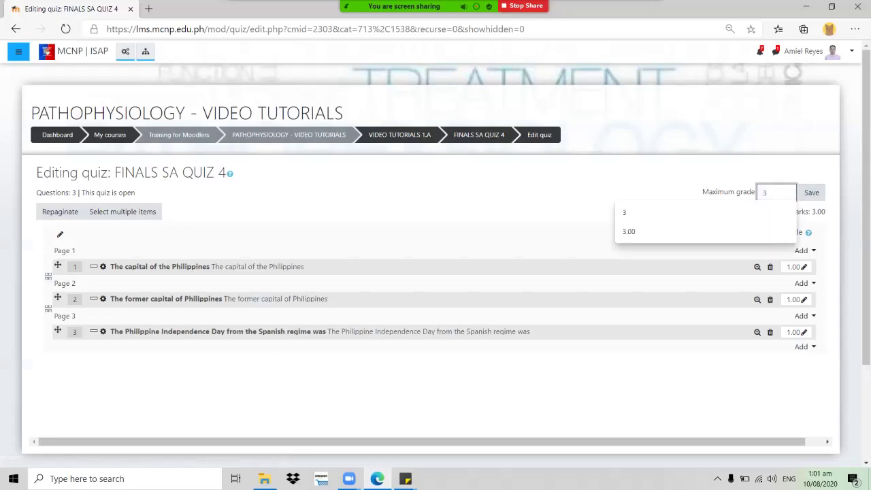
left_click(811, 192)
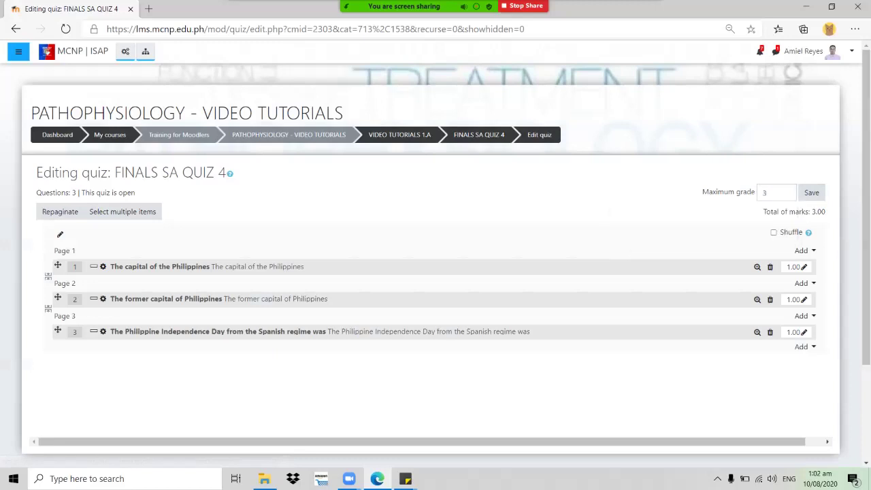
left_click(811, 193)
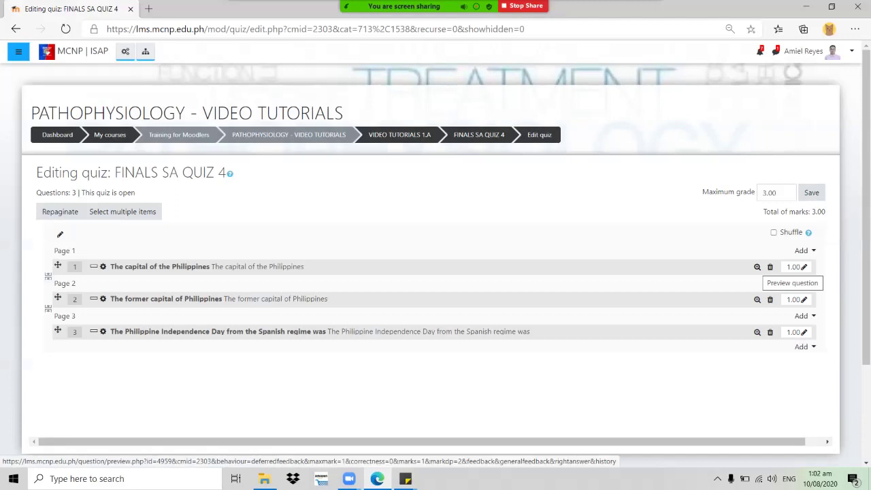
- Preview the question about the capital of the Philippines in its own window, then close the preview
left_click(756, 267)
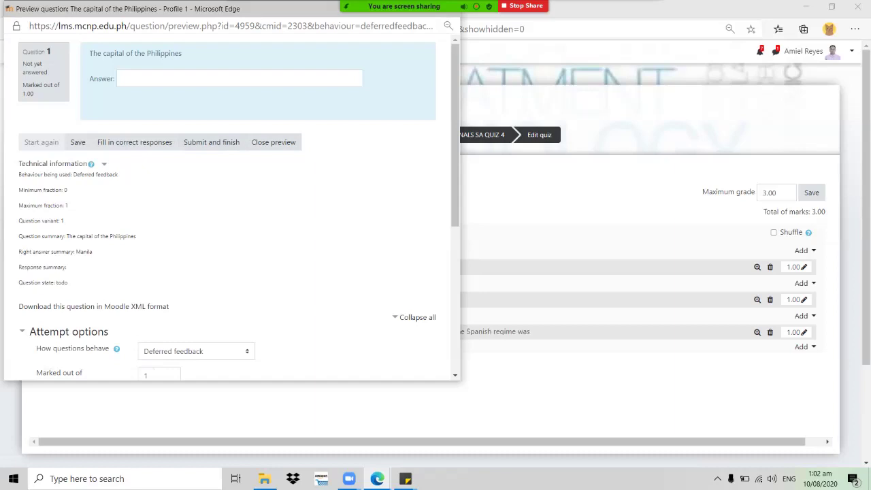
left_click(239, 78)
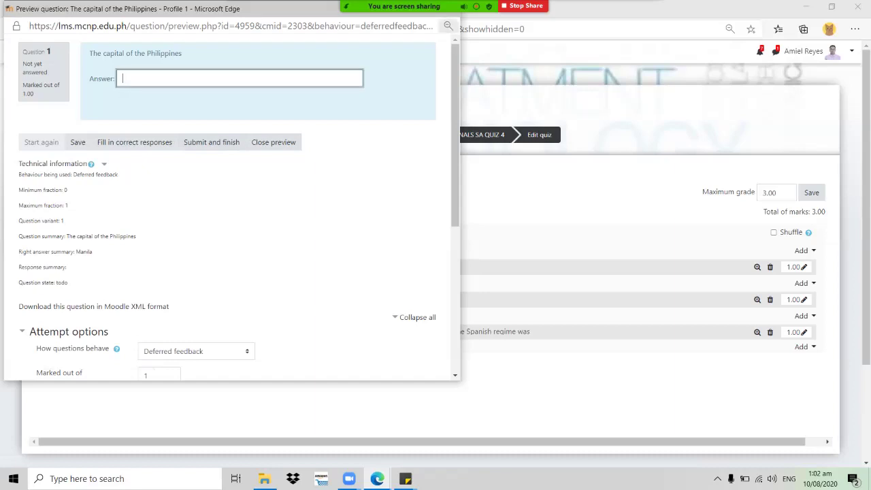
left_click(447, 26)
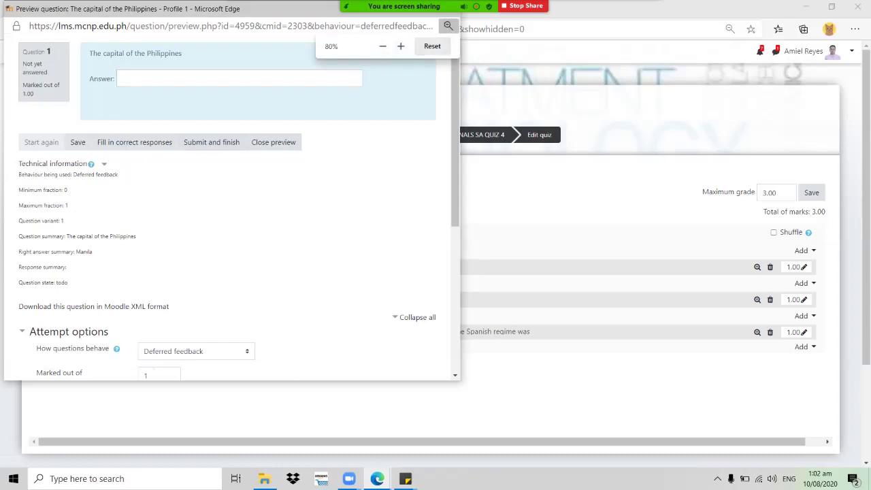
key("ctrl+w")
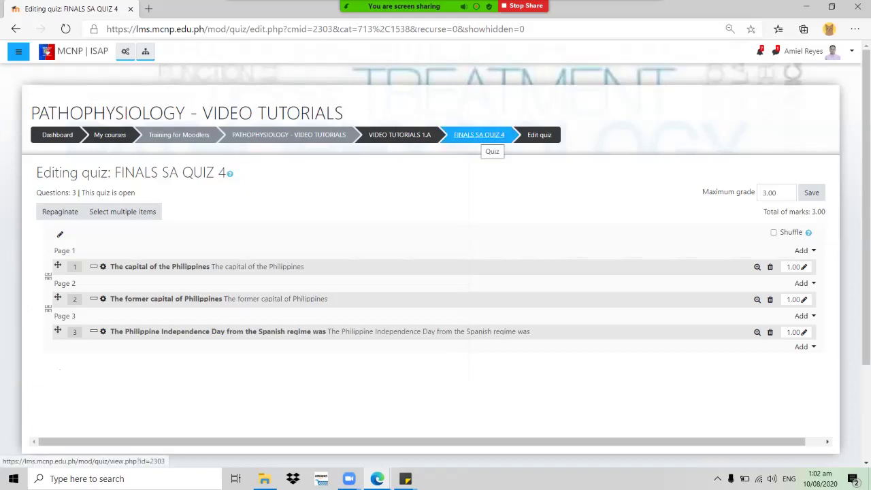
- Start a preview attempt of FINALS SA QUIZ 4, answer question 1 with Manila, and continue to the next page
left_click(479, 134)
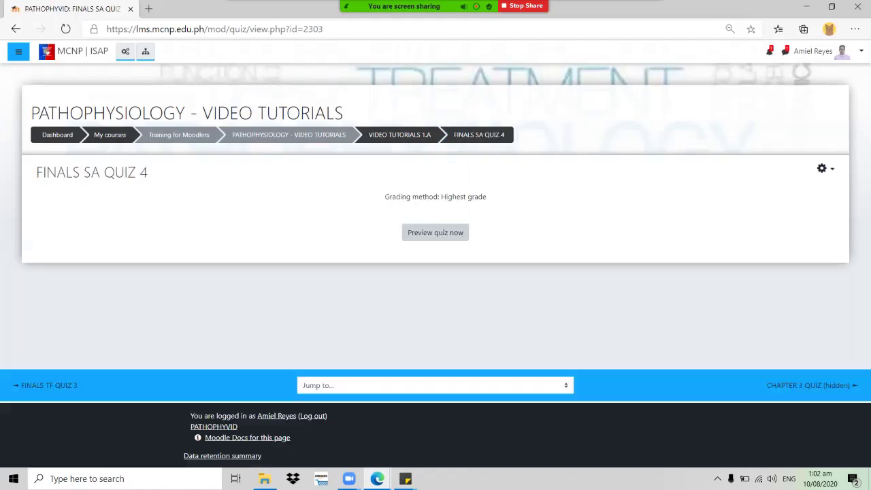
left_click(435, 232)
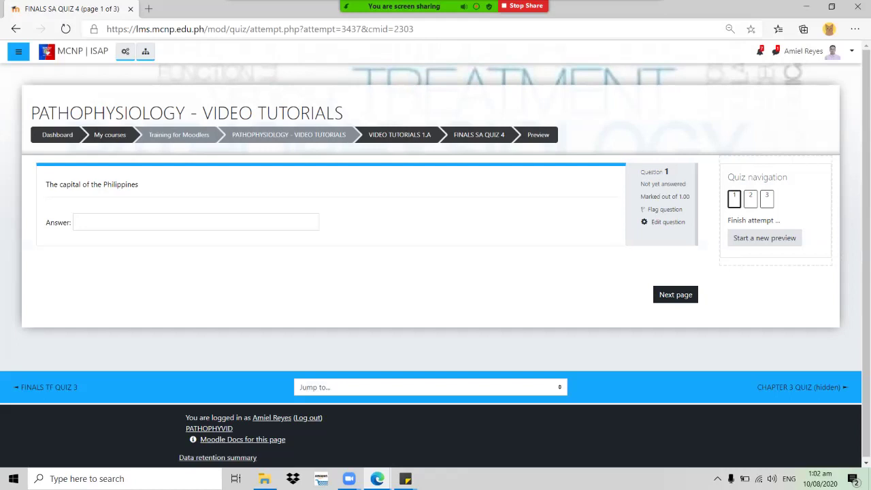
left_click(79, 222)
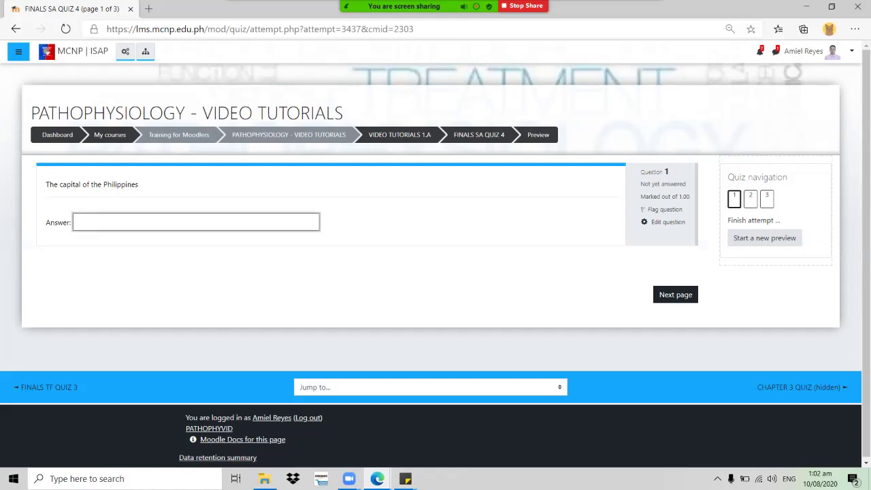
type("mANIL")
key("BackSpace")
key("BackSpace")
key("BackSpace")
key("BackSpace")
key("BackSpace")
key("Caps_Lock")
type("Manila")
key("Return")
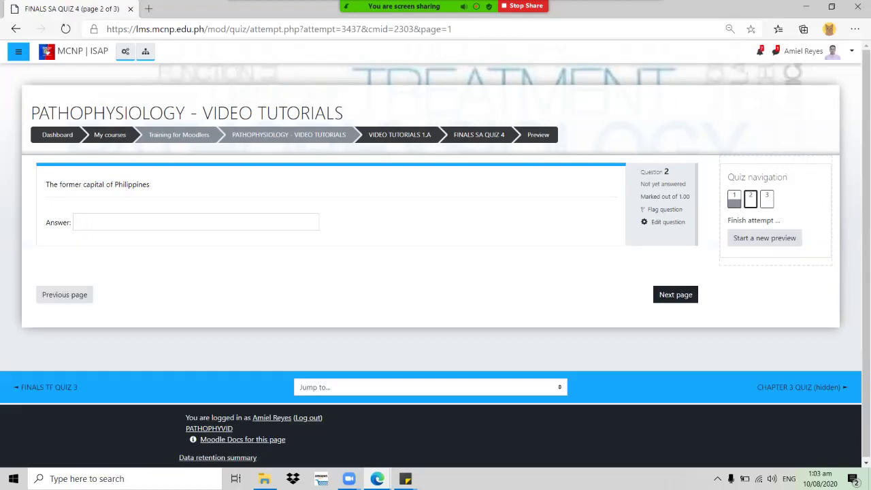
- Answer question 2 about the former capital with Quezon City and continue to the next page
left_click(80, 221)
type("Que")
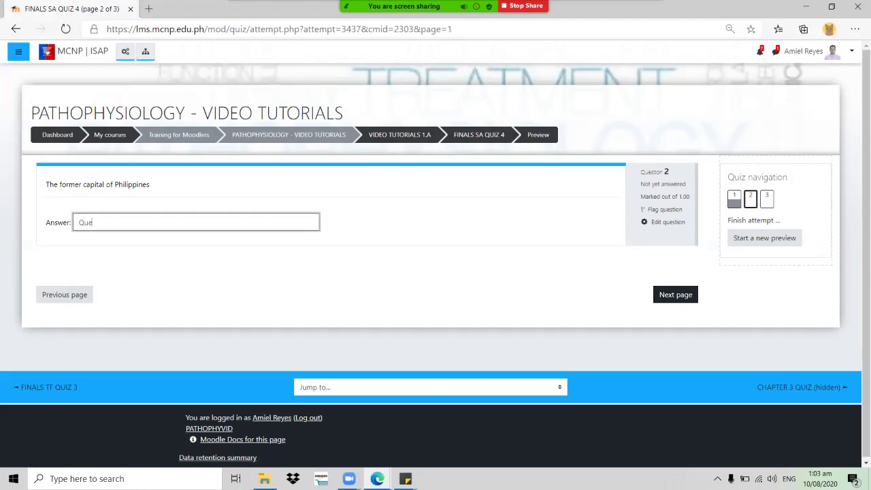
type("zon City")
key("Return")
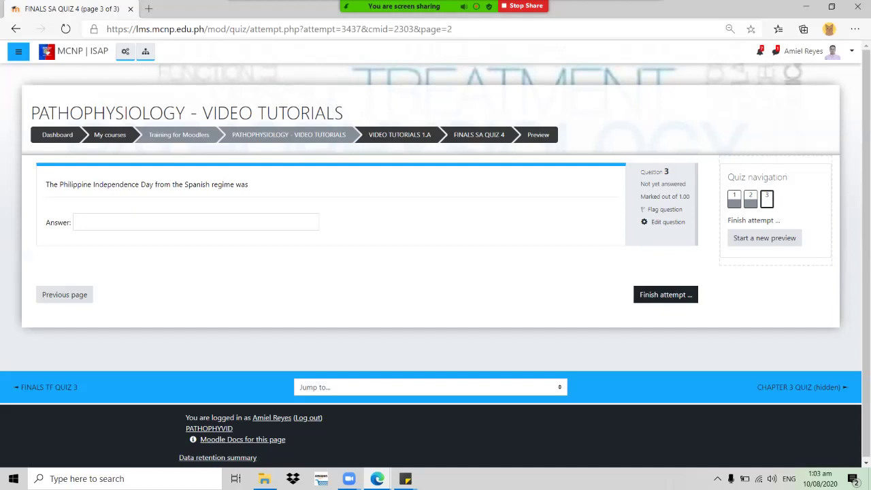
- Answer question 3 with June 12, 1898, finish the attempt, and confirm submitting all answers
type("Ju")
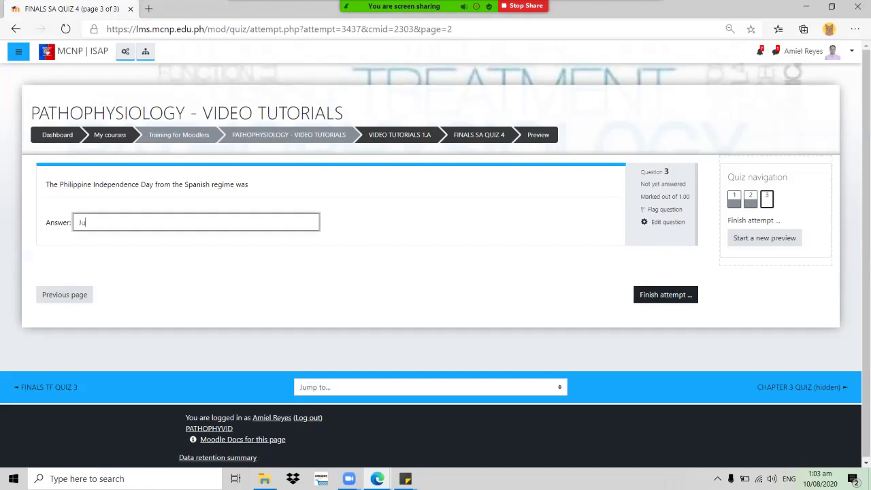
type("ne 12, 1898")
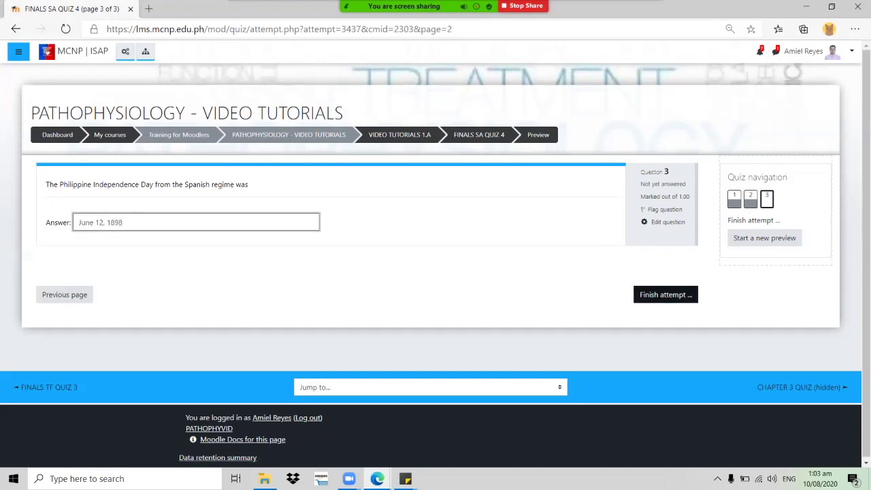
key("Return")
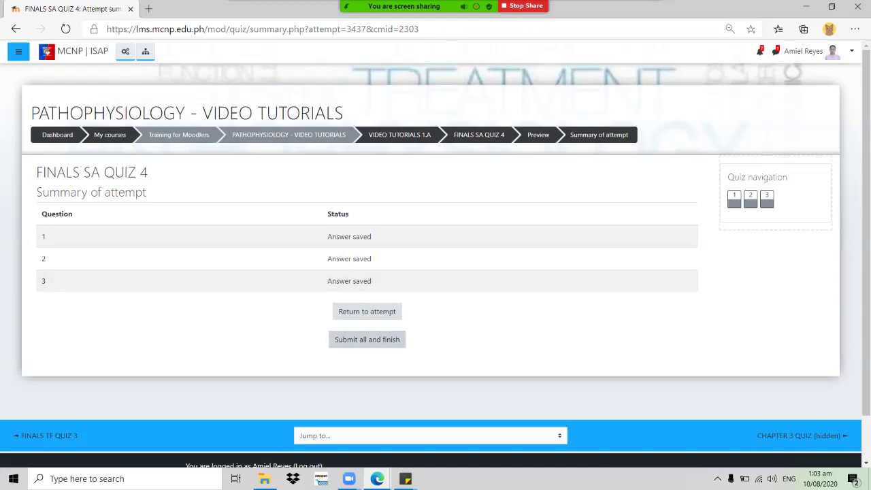
left_click(366, 339)
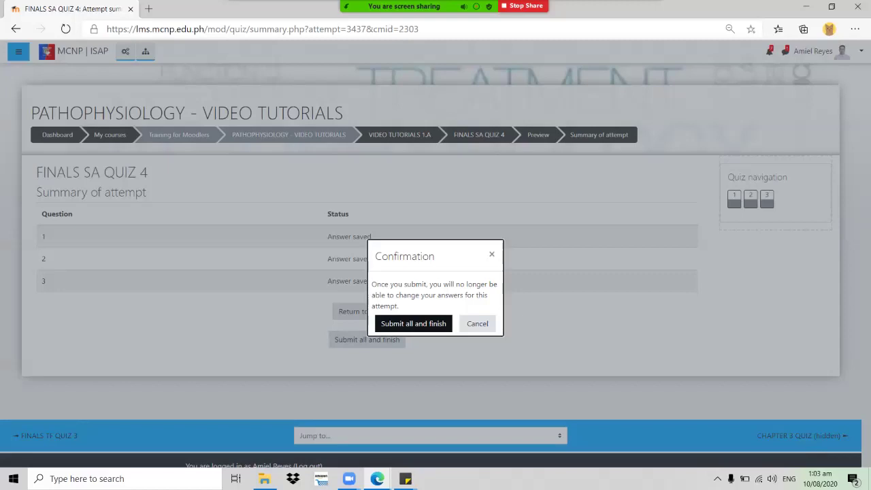
left_click(413, 323)
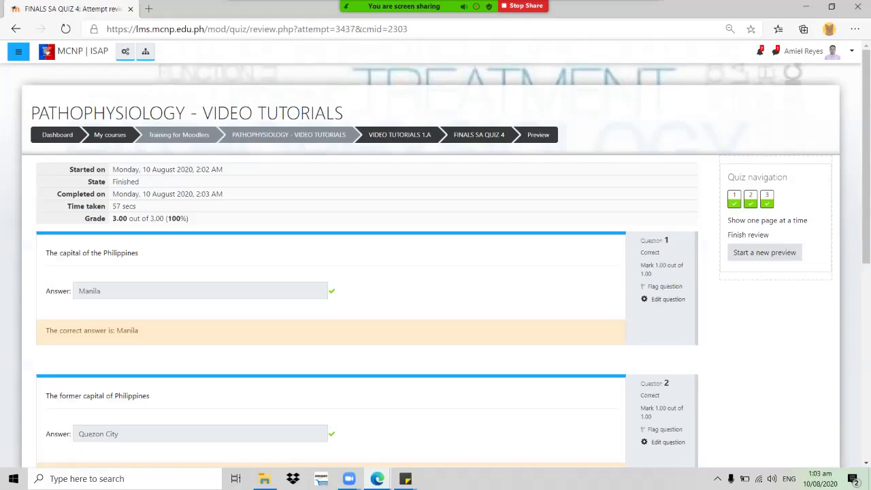
- Review the answers in the finished attempt, then return to FINALS SA QUIZ 4 and open its questions for editing
scroll(435, 266, "down", 5)
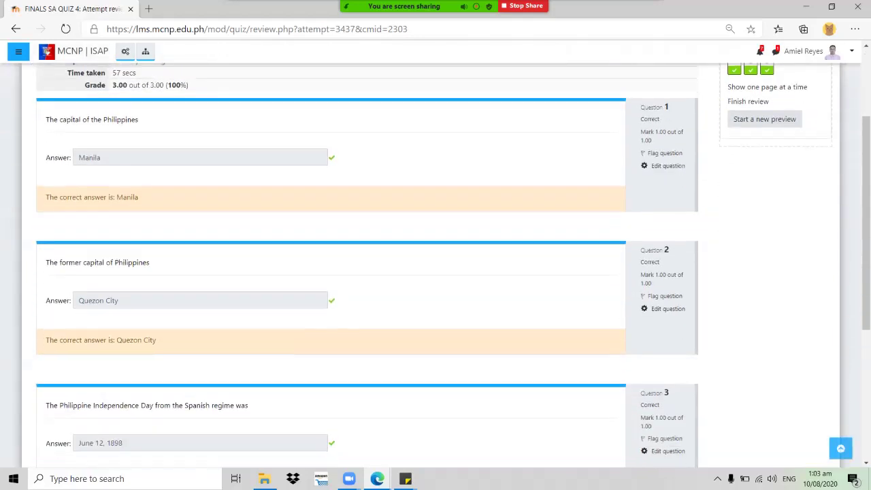
scroll(436, 265, "up", 5)
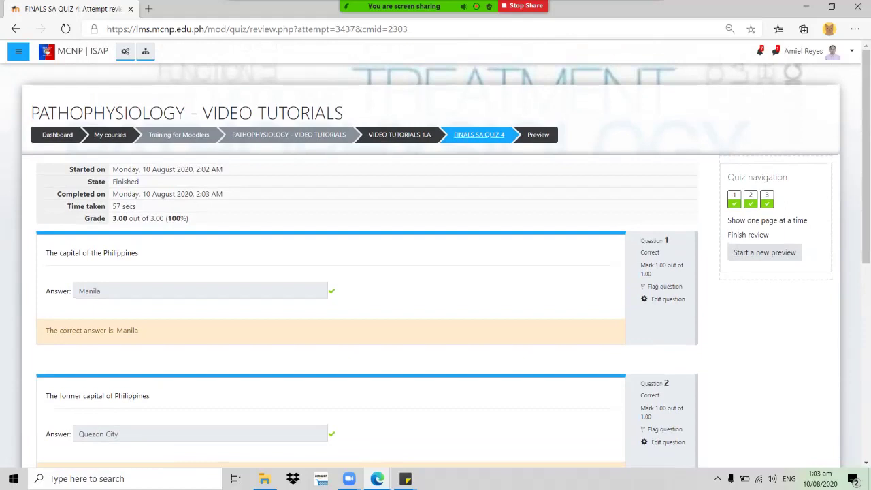
left_click(479, 134)
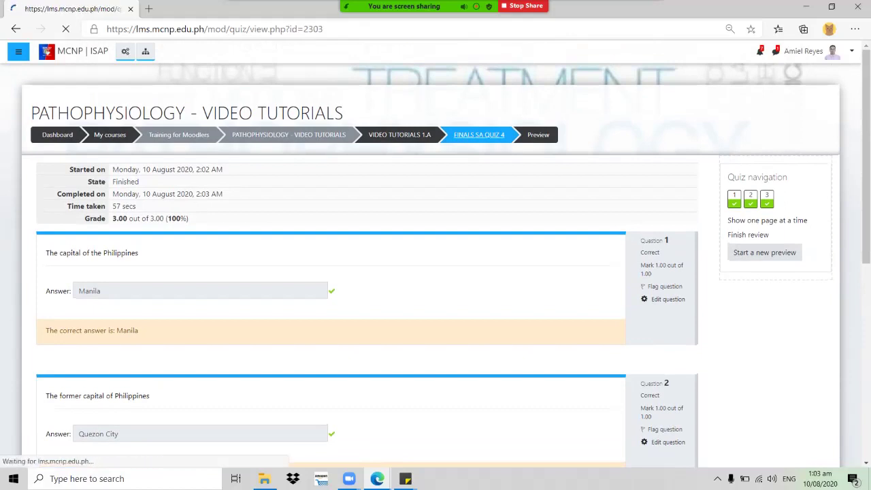
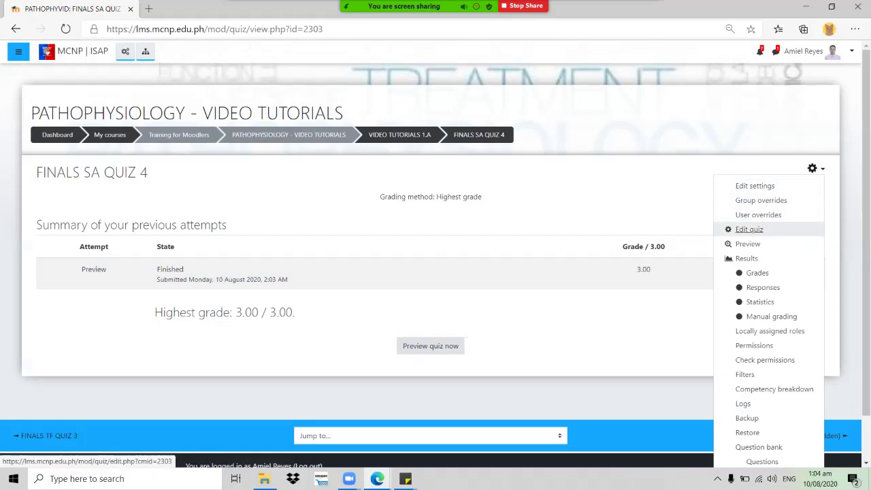
left_click(748, 229)
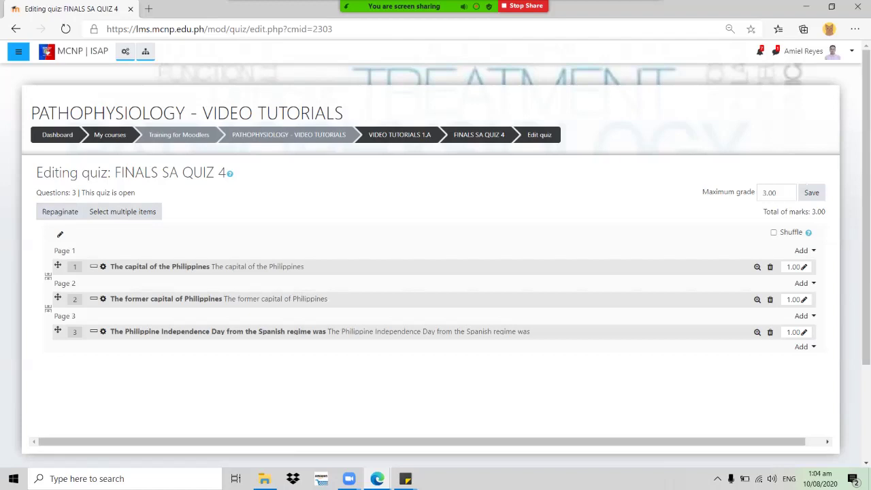
- Add all questions from the FINALS QUIZ 2 question bank category to the end of the quiz
scroll(435, 272, "down", 1)
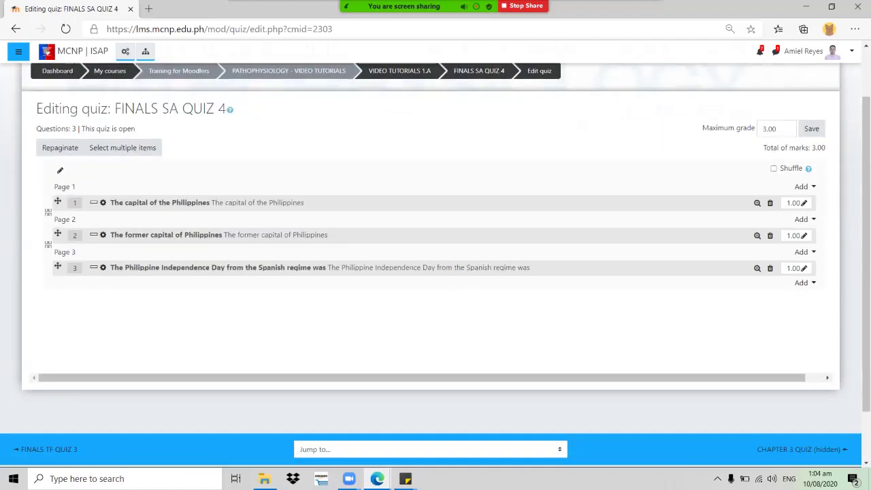
left_click(804, 282)
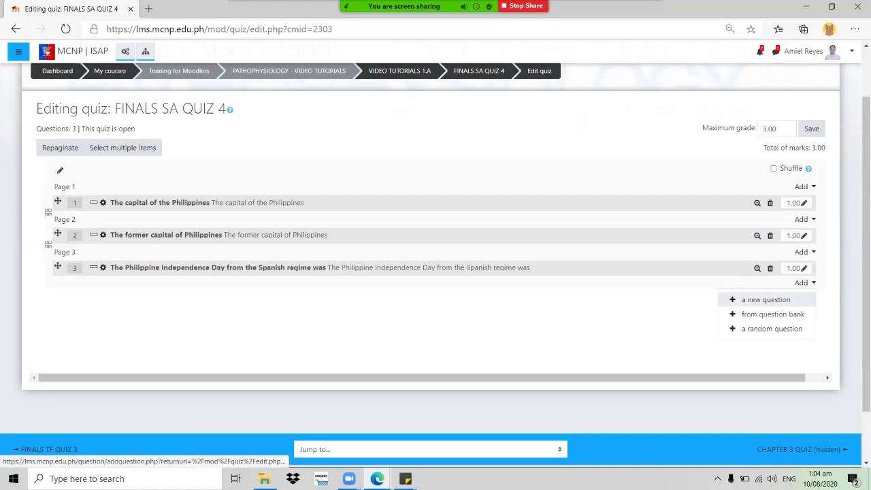
left_click(773, 313)
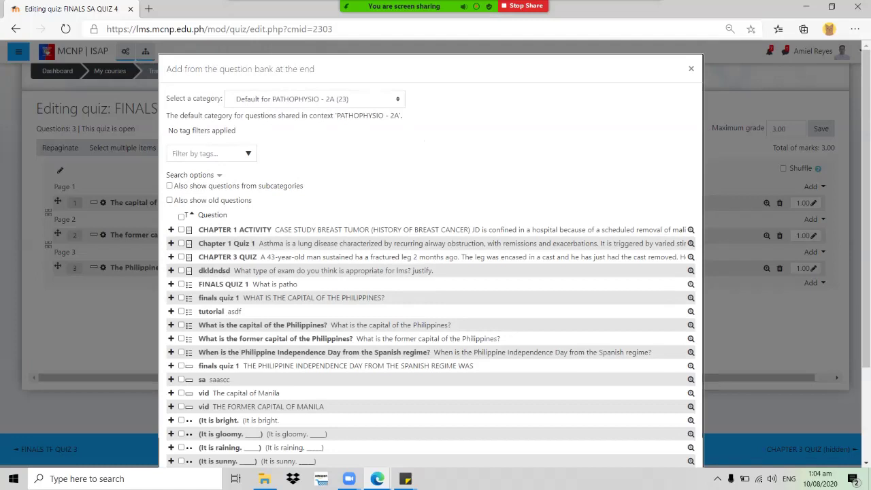
scroll(430, 272, "down", 3)
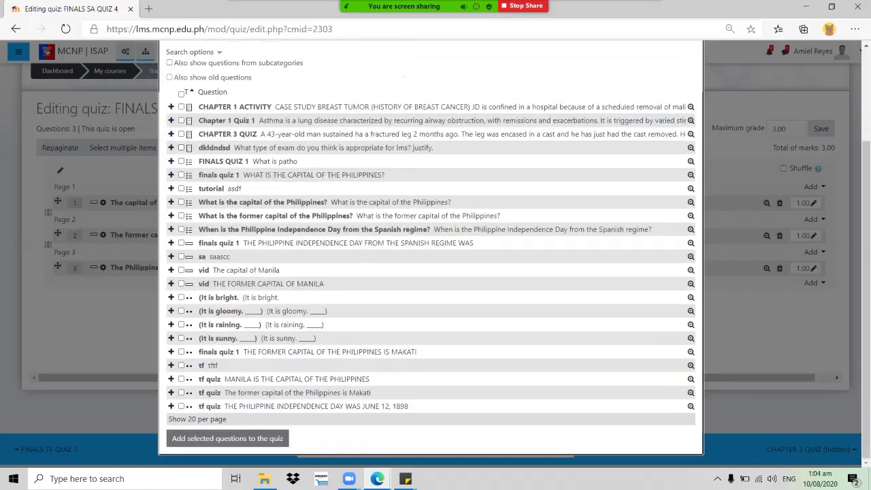
scroll(430, 272, "up", 3)
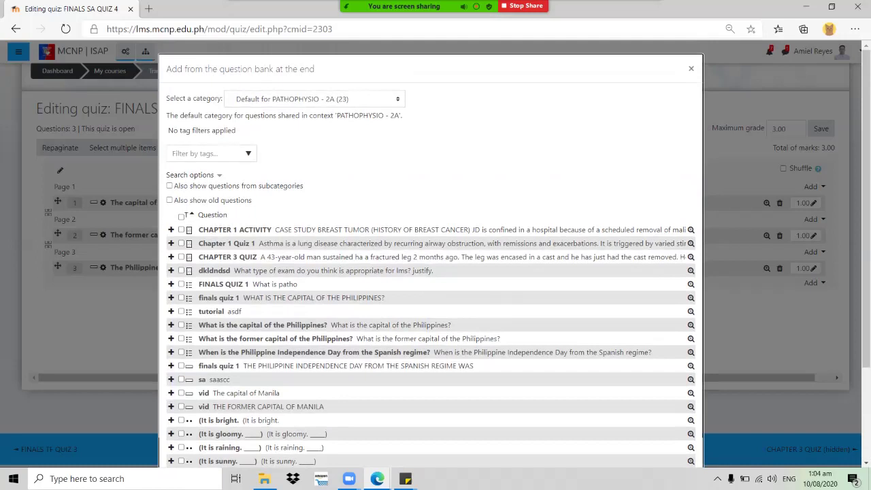
left_click(315, 98)
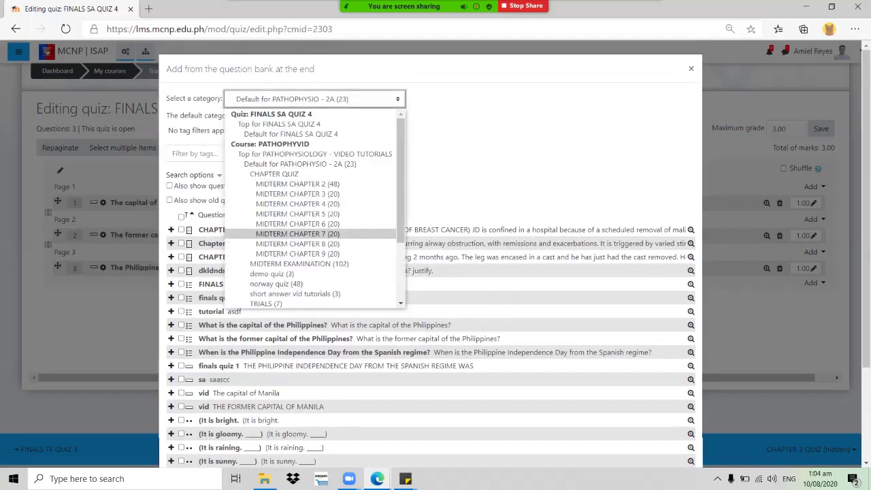
scroll(299, 157, "down", 4)
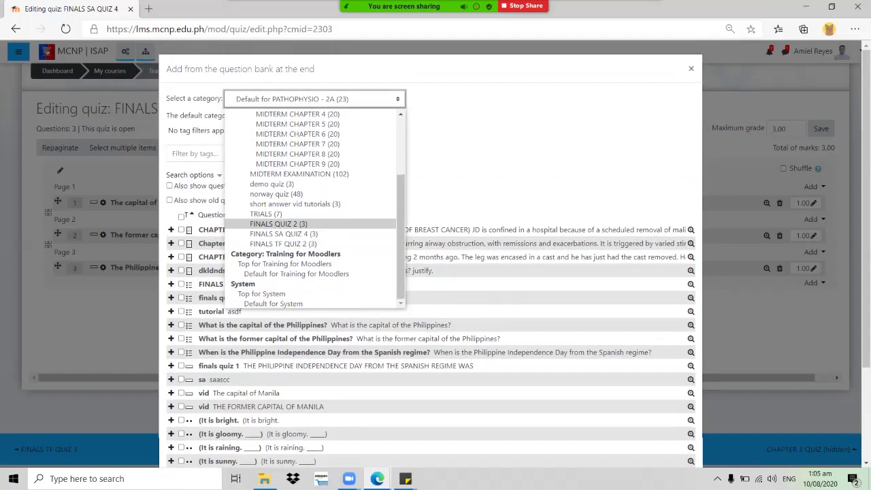
left_click(278, 223)
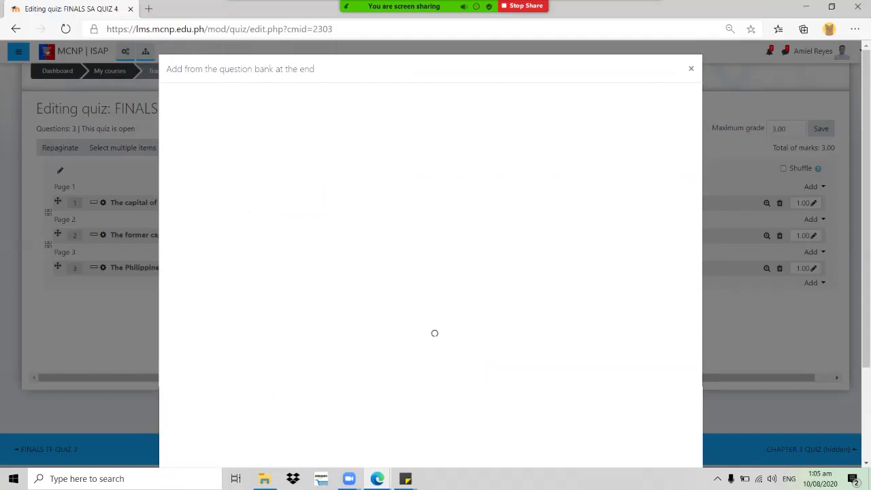
left_click(185, 204)
left_click(232, 266)
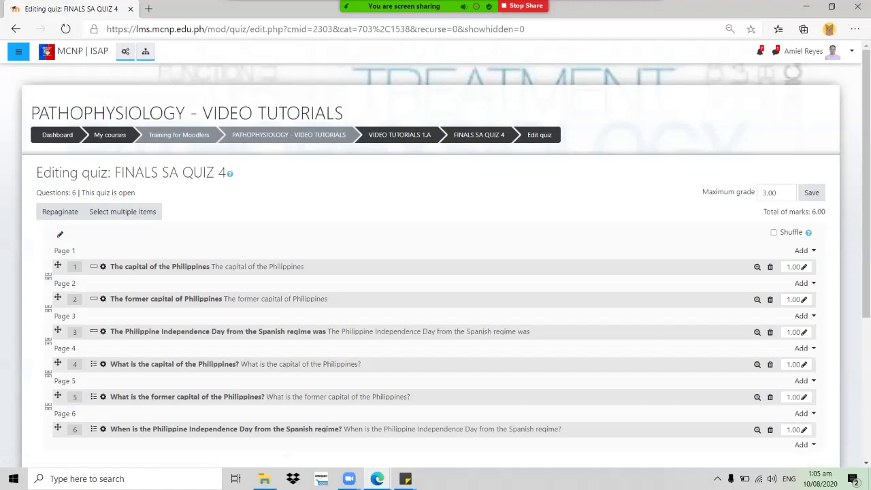
- Add all true/false questions from the FINALS TF QUIZ 2 question bank category to the end of the quiz
scroll(436, 265, "down", 2)
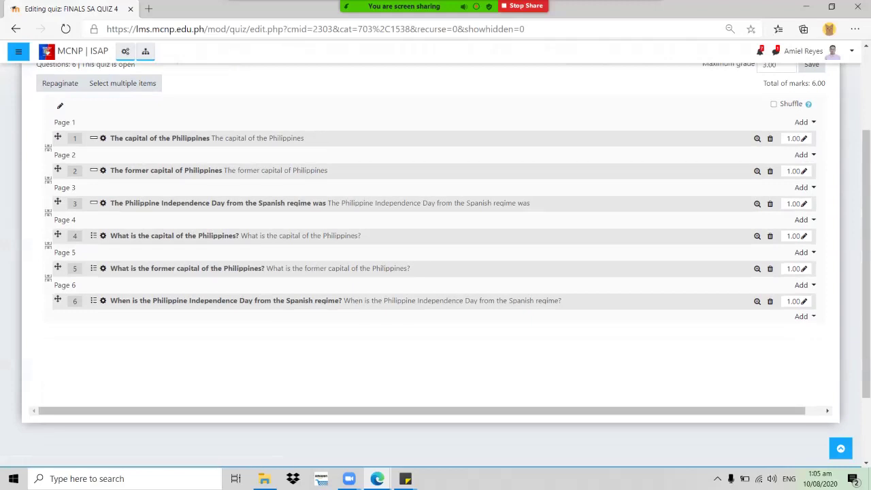
scroll(435, 258, "up", 1)
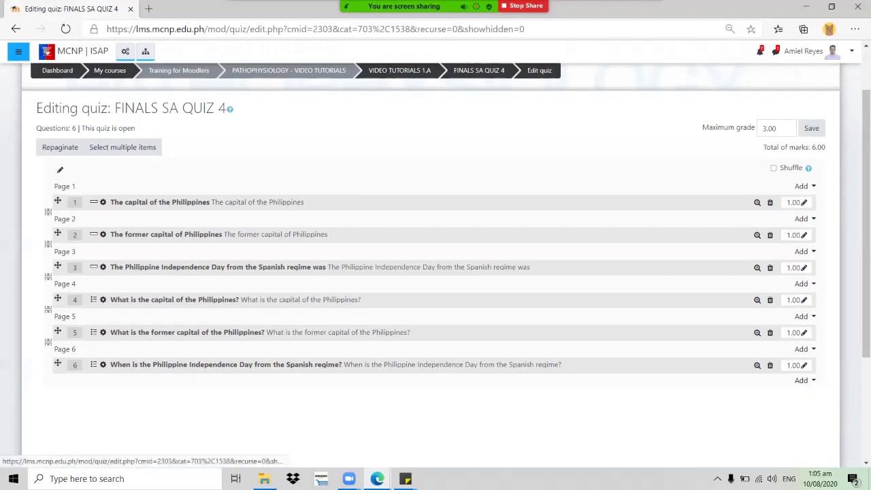
left_click(801, 380)
left_click(772, 412)
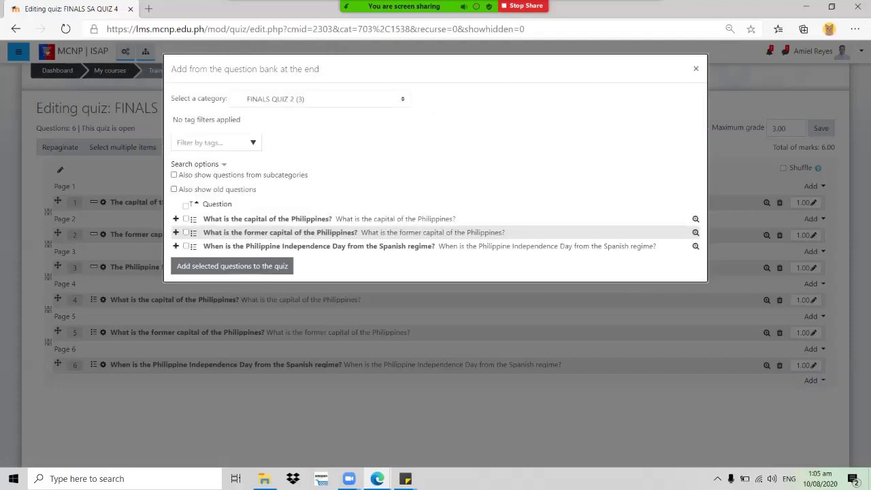
left_click(320, 99)
scroll(317, 177, "down", 3)
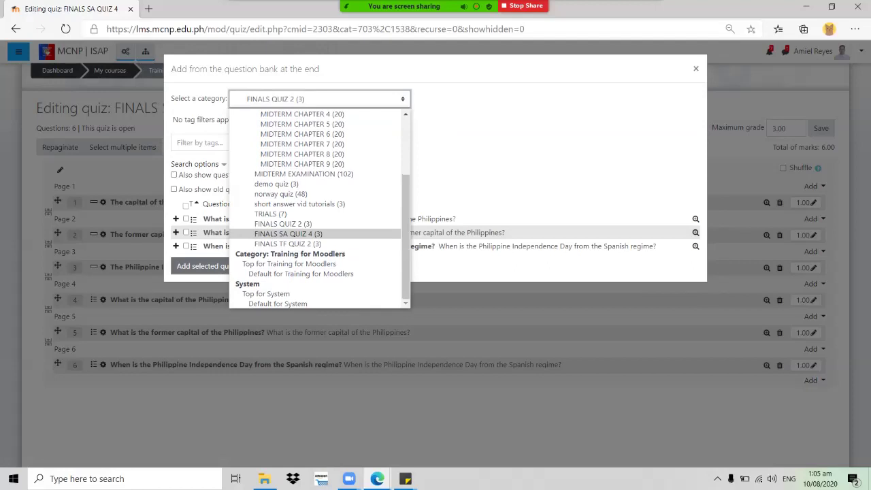
left_click(288, 244)
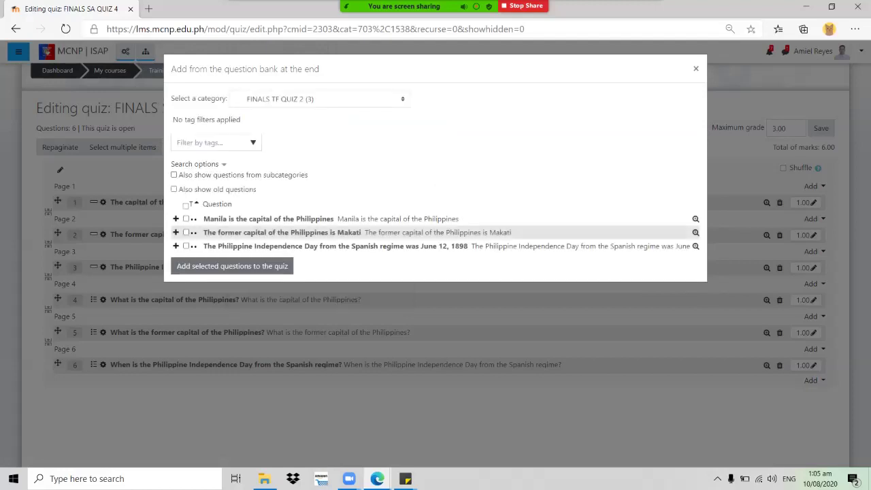
left_click(186, 206)
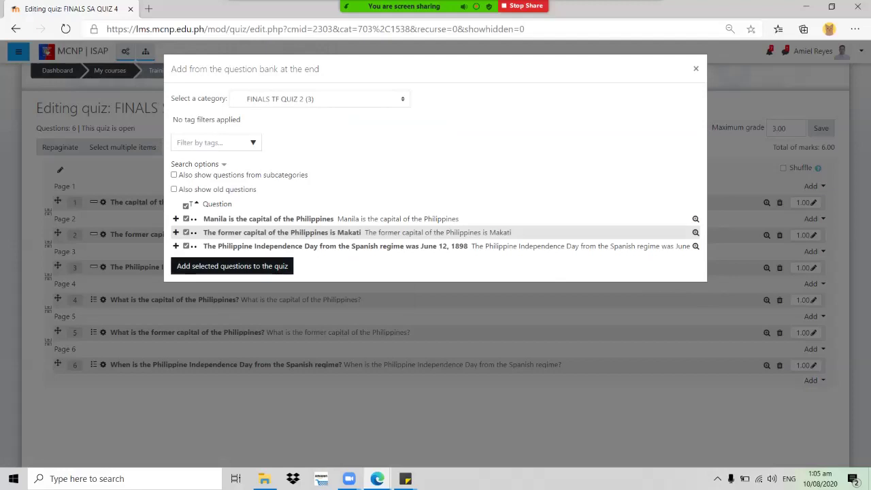
left_click(232, 265)
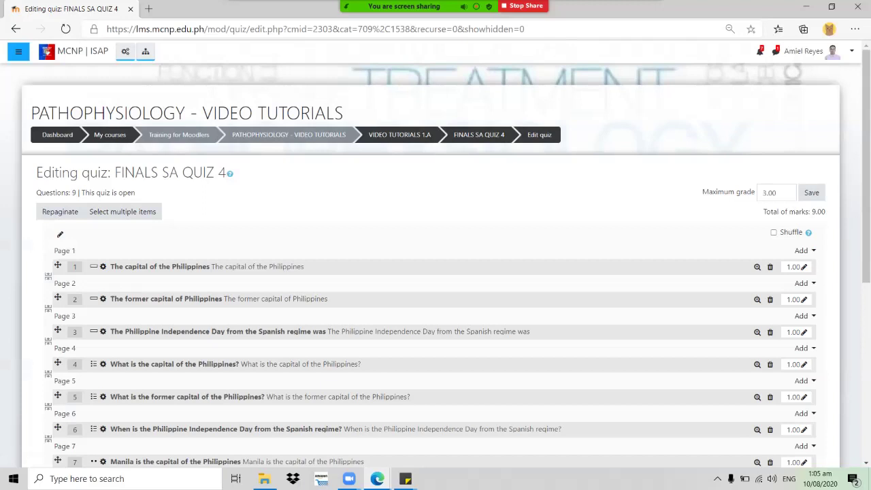
- Look over the quiz's complete question list to check the order and the mix of question types
scroll(435, 272, "down", 3)
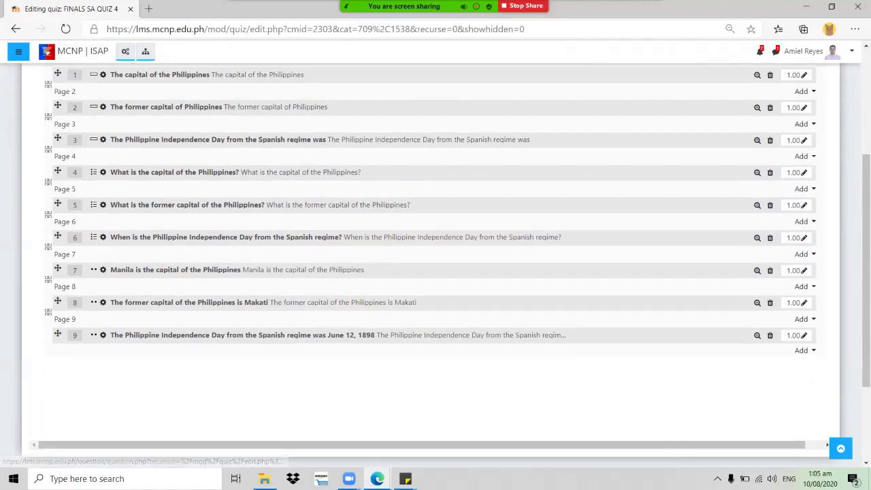
key("F5")
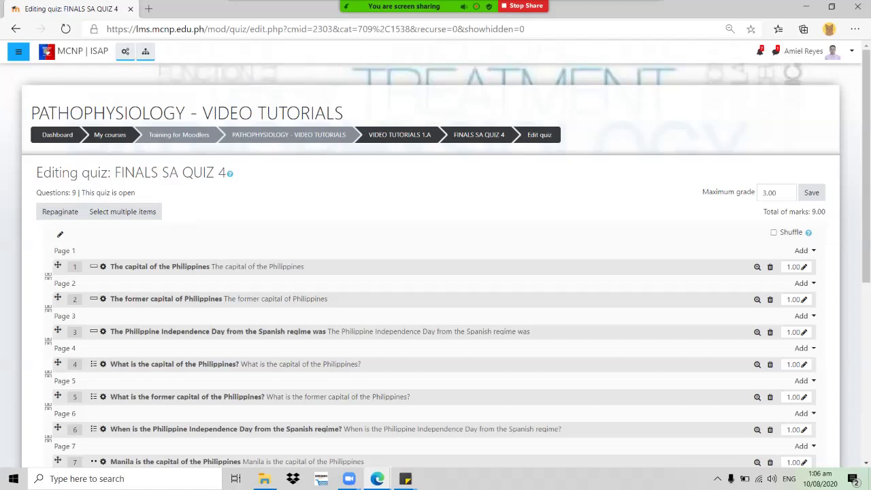
scroll(436, 272, "down", 5)
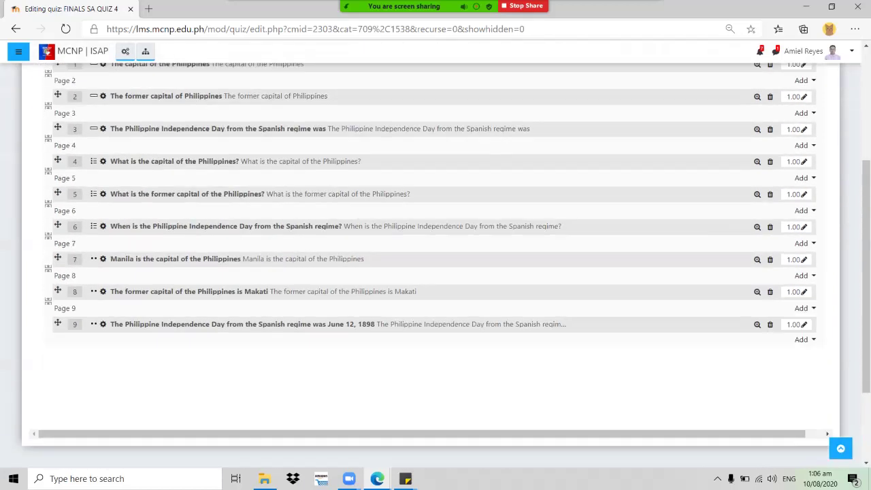
scroll(435, 258, "up", 1)
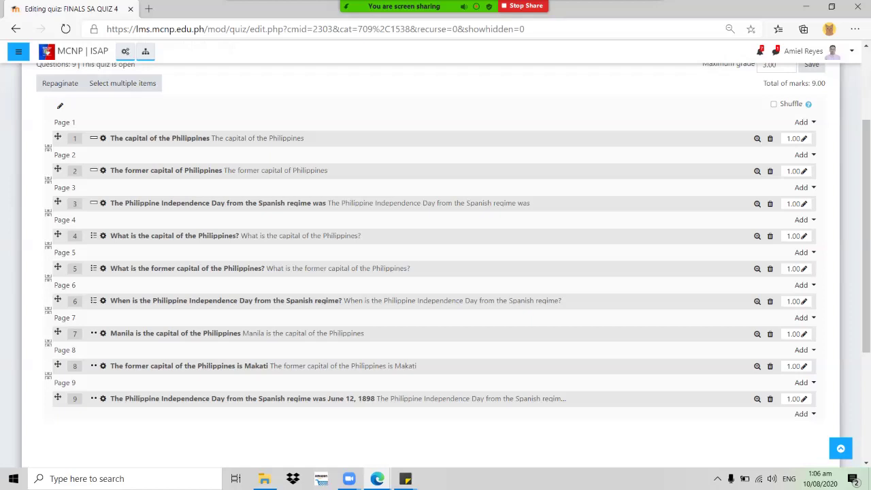
mouse_move(530, 35)
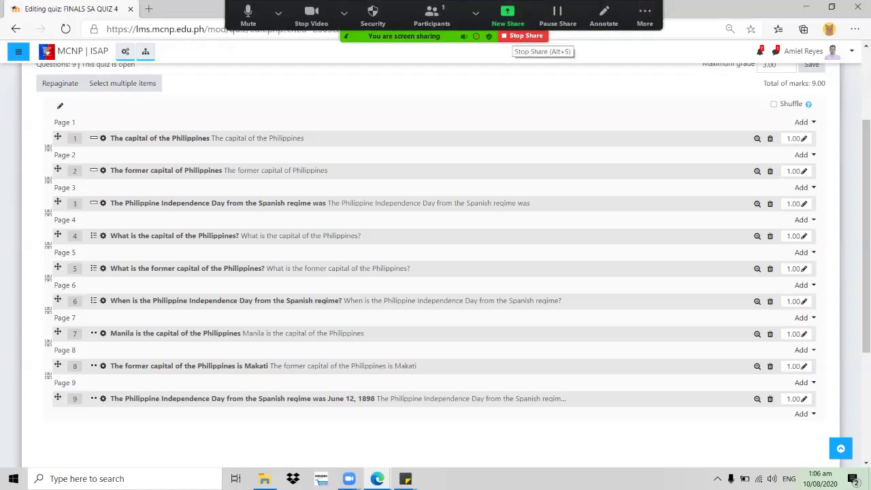
left_click(525, 36)
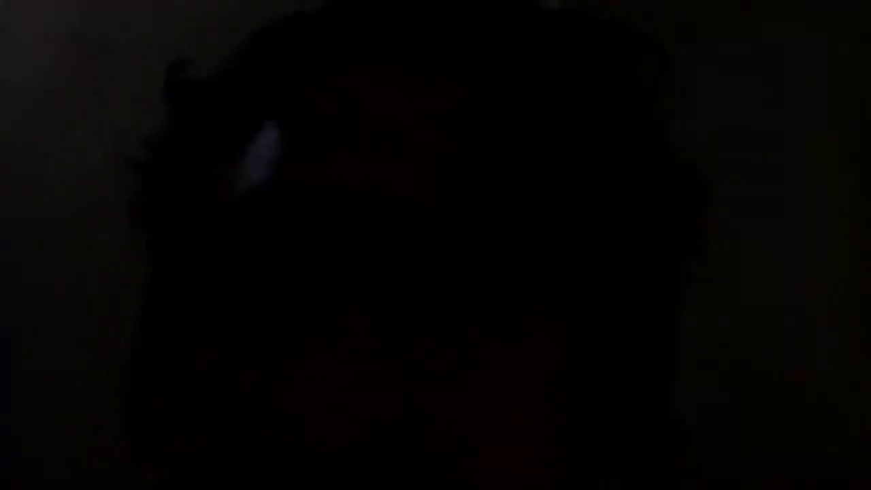